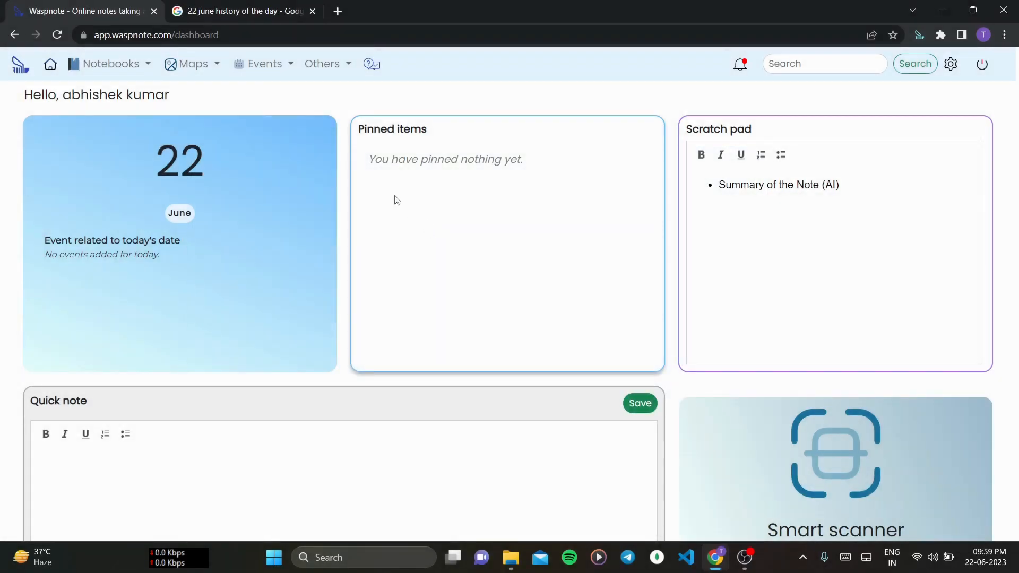
# - Open the list of all events from the Events menu
pyautogui.click(282, 75)
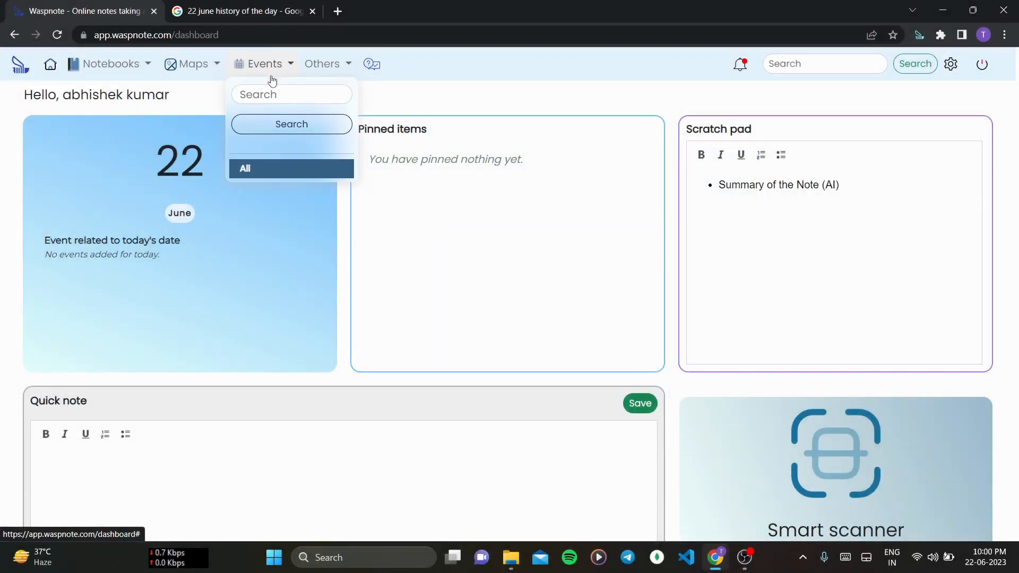
pyautogui.click(285, 172)
pyautogui.click(269, 73)
pyautogui.click(291, 168)
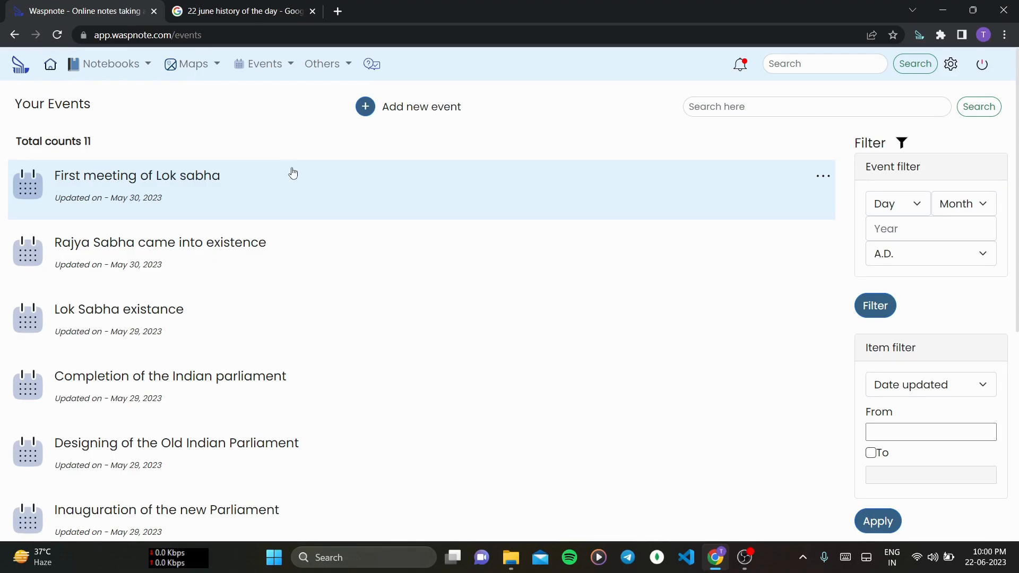
# - Browse the event list and open the First meeting of Lok sabha event to examine it, then return to the list
pyautogui.scroll(-7, 303, 262)
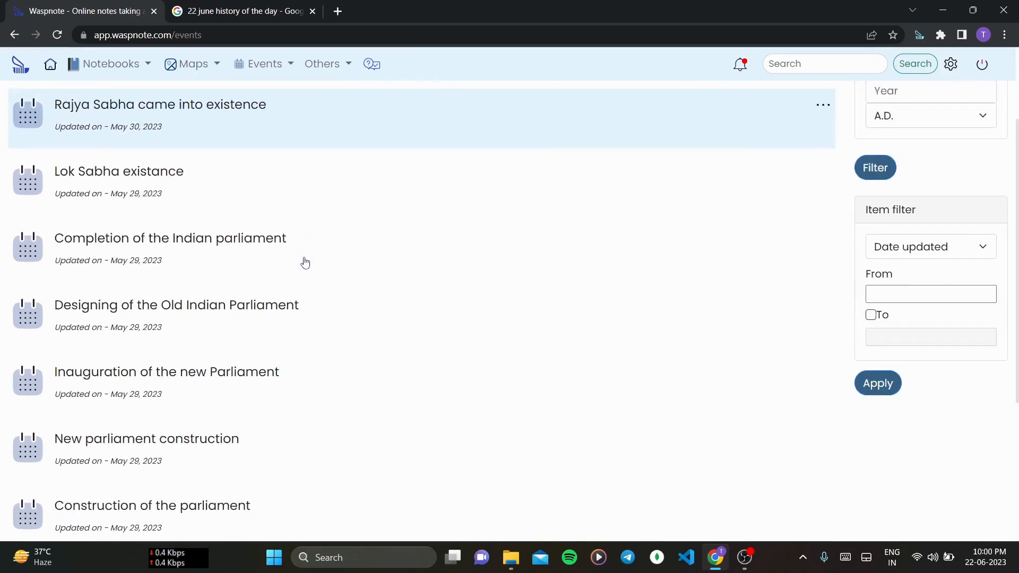
pyautogui.scroll(7, 305, 261)
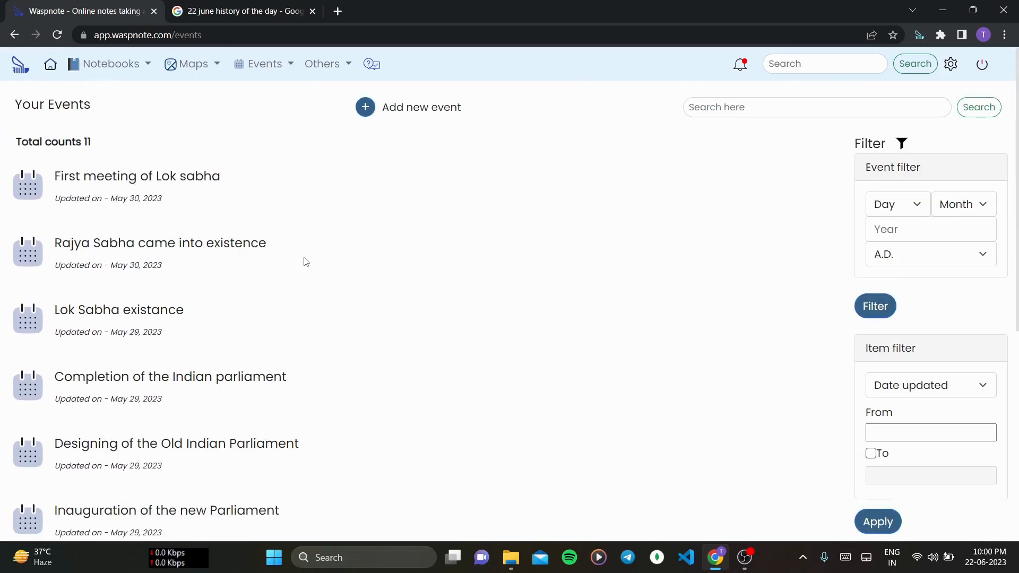
pyautogui.click(270, 192)
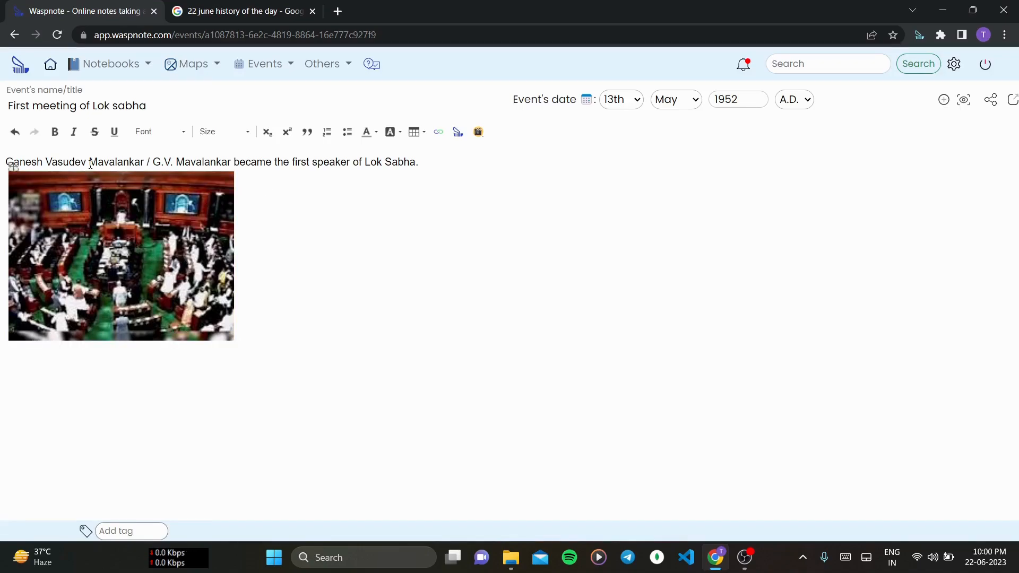
pyautogui.click(170, 102)
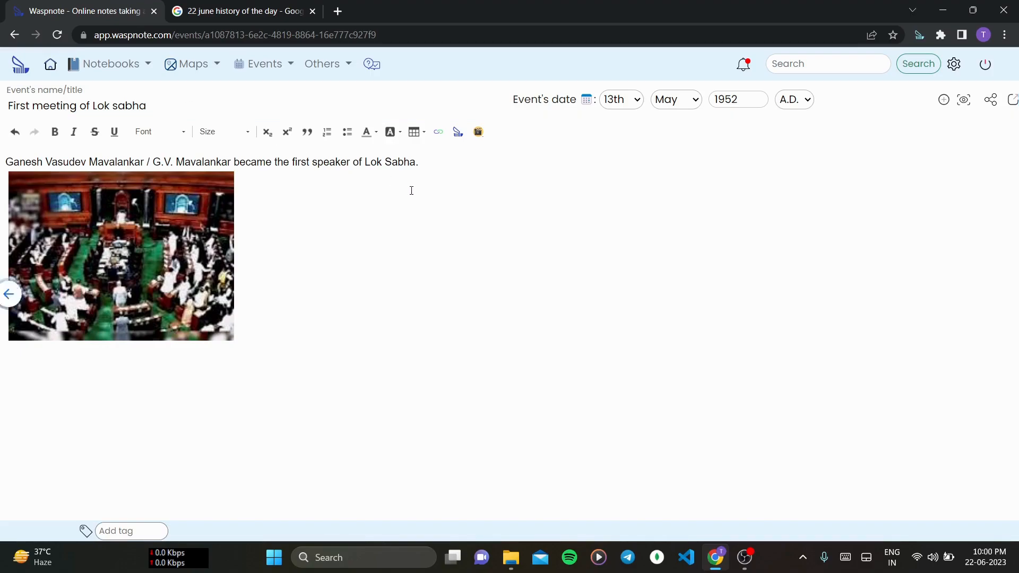
pyautogui.hotkey('alt', 'Left')
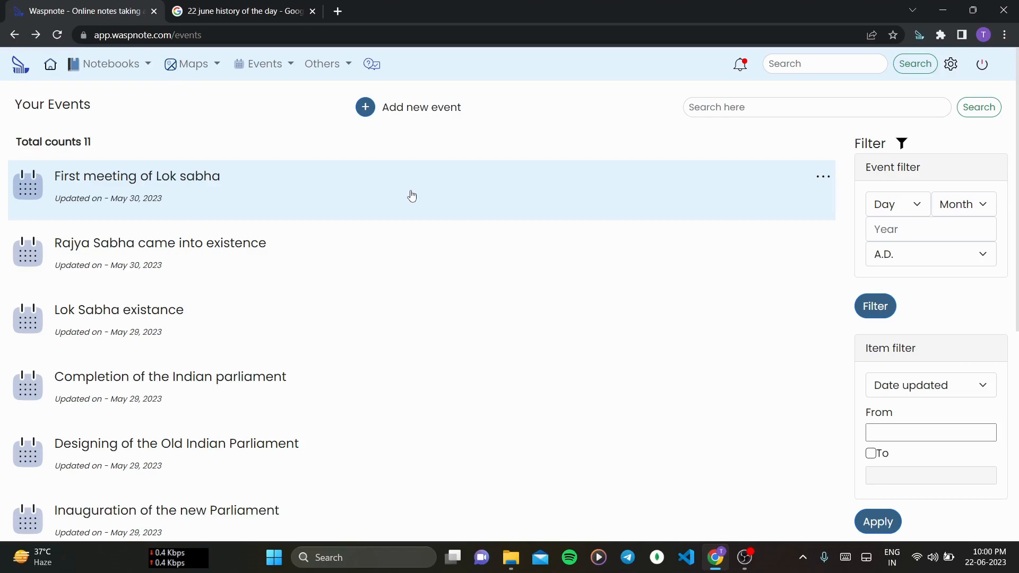
# - Start adding a new event, and copy the June 22, 1941 Operation Barbarossa snippet from the Google results tab
pyautogui.click(364, 116)
pyautogui.click(436, 287)
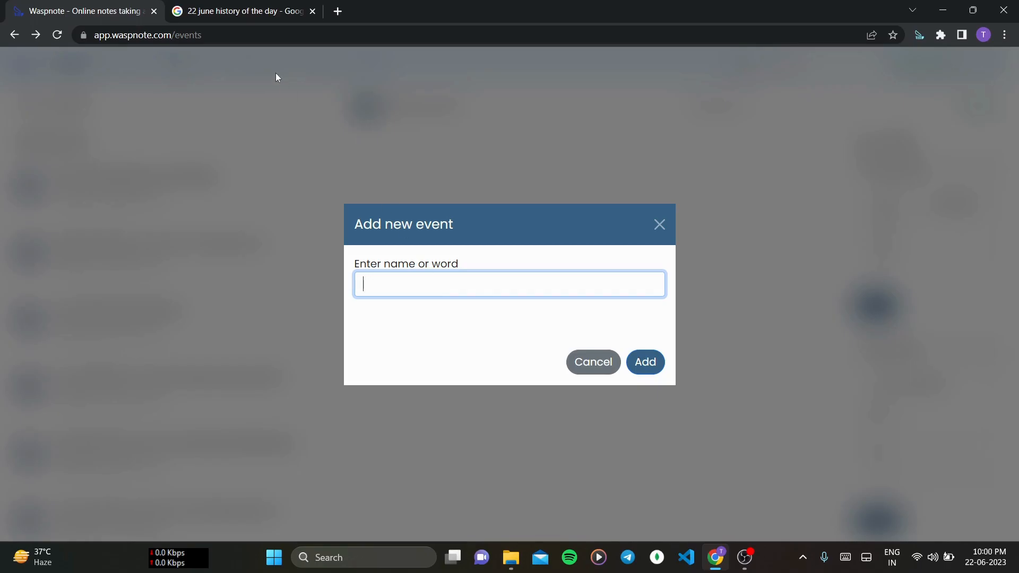
pyautogui.click(244, 11)
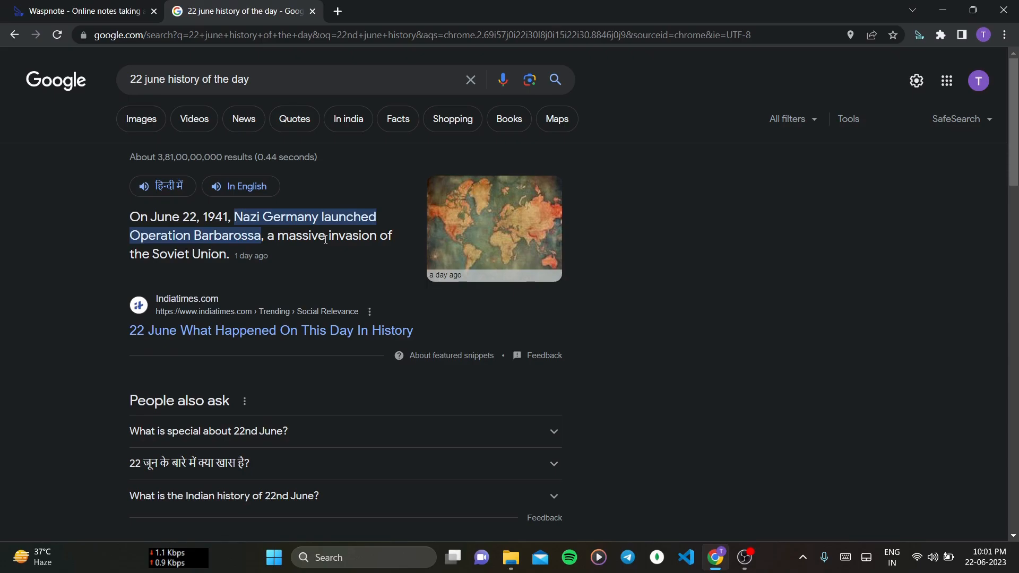
pyautogui.moveTo(229, 256); pyautogui.dragTo(131, 215)
pyautogui.hotkey('ctrl', 'c')
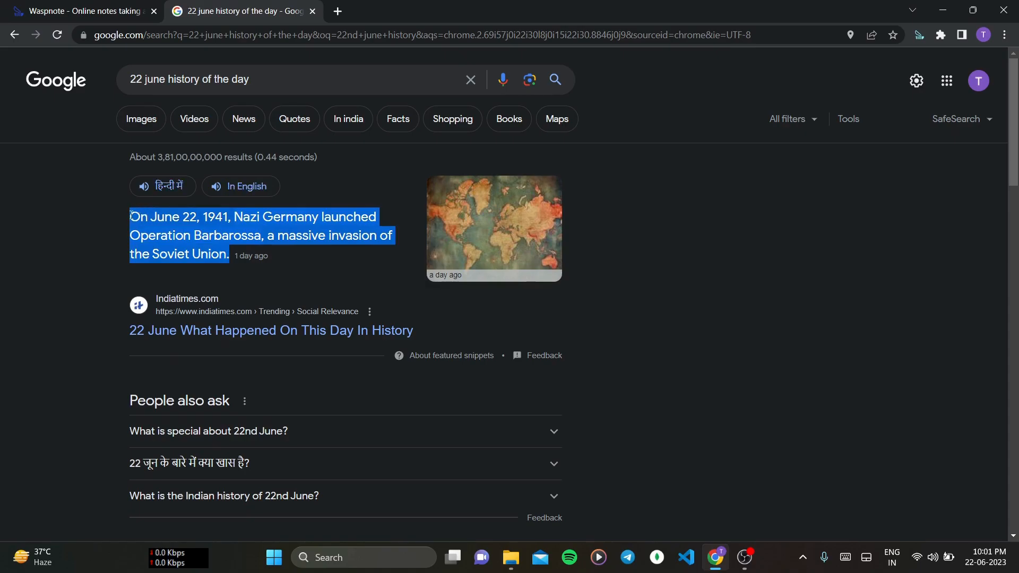
pyautogui.click(81, 5)
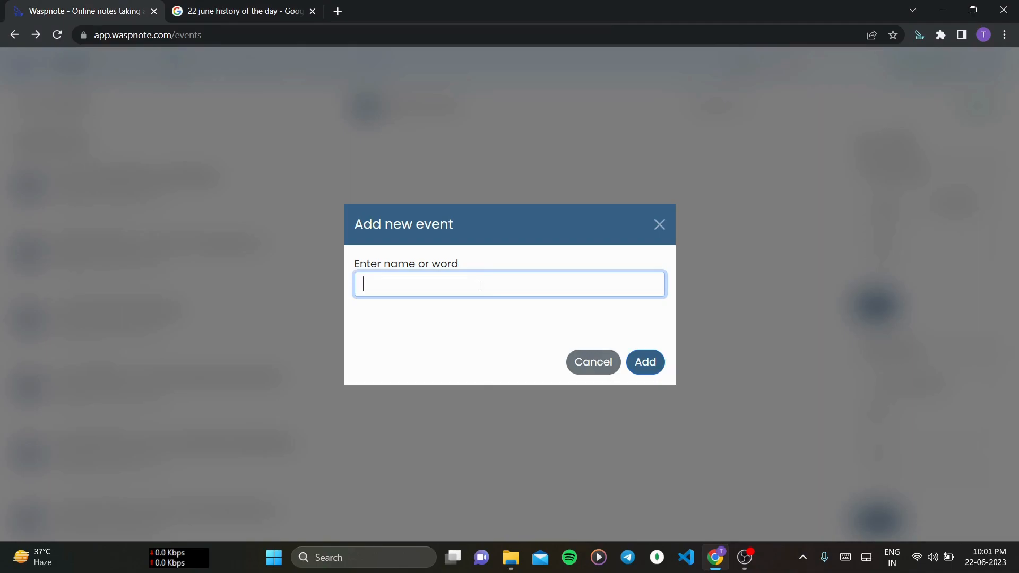
# - Name the new event Operation Barbosa and add it
pyautogui.write('Operation Barbosa')
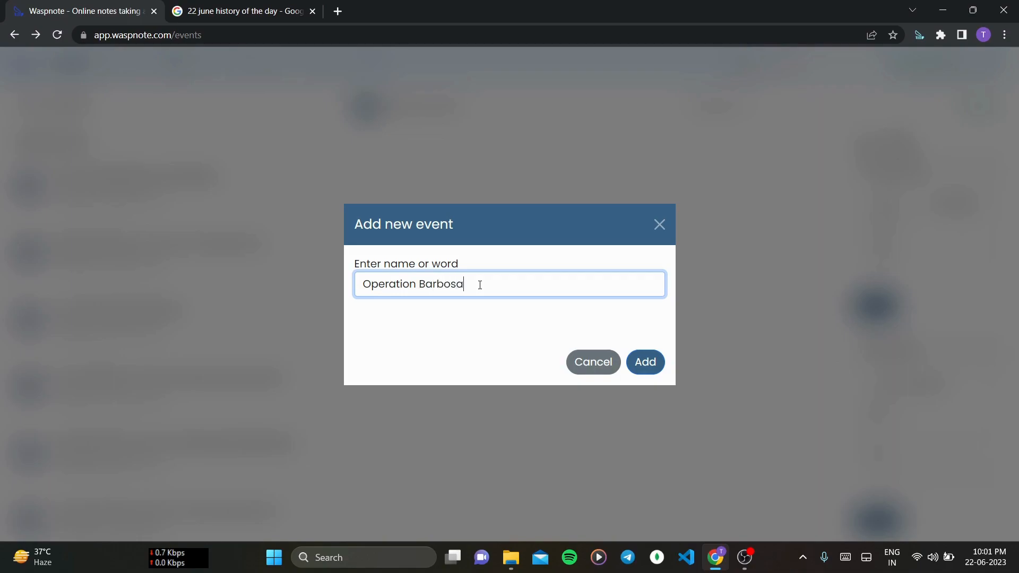
pyautogui.click(661, 361)
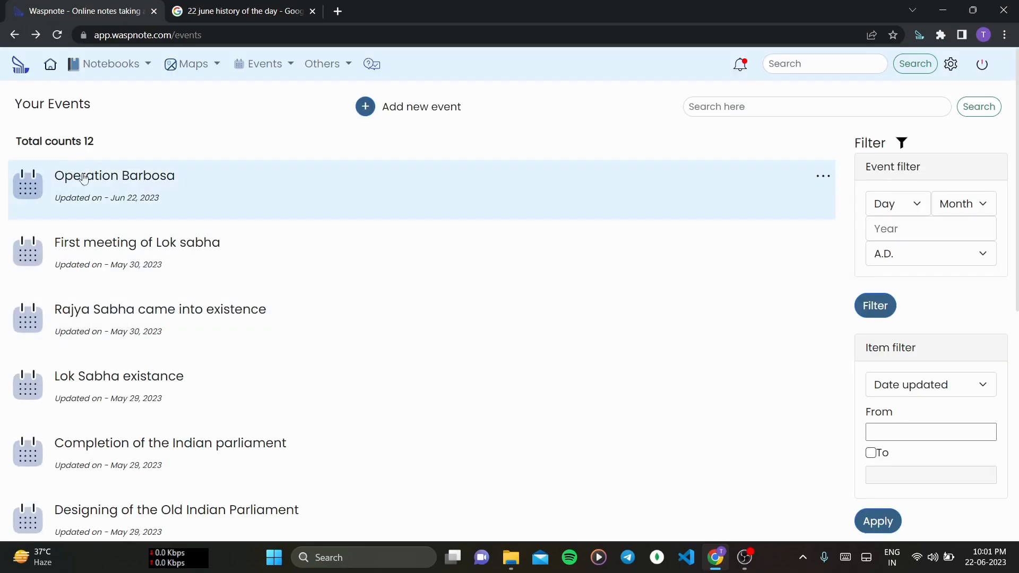
# - Open the Operation Barbosa event and paste the copied snippet as its content
pyautogui.click(170, 197)
pyautogui.hotkey('ctrl', 'a')
pyautogui.hotkey('ctrl', 'v')
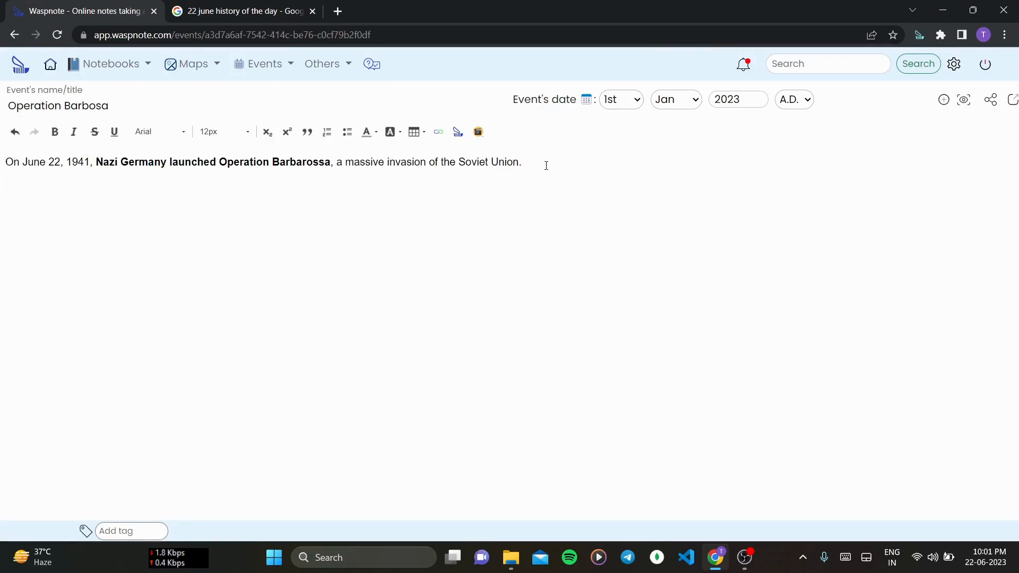
# - Copy the world map image from the Google results and paste it into the event below the text
pyautogui.click(214, 6)
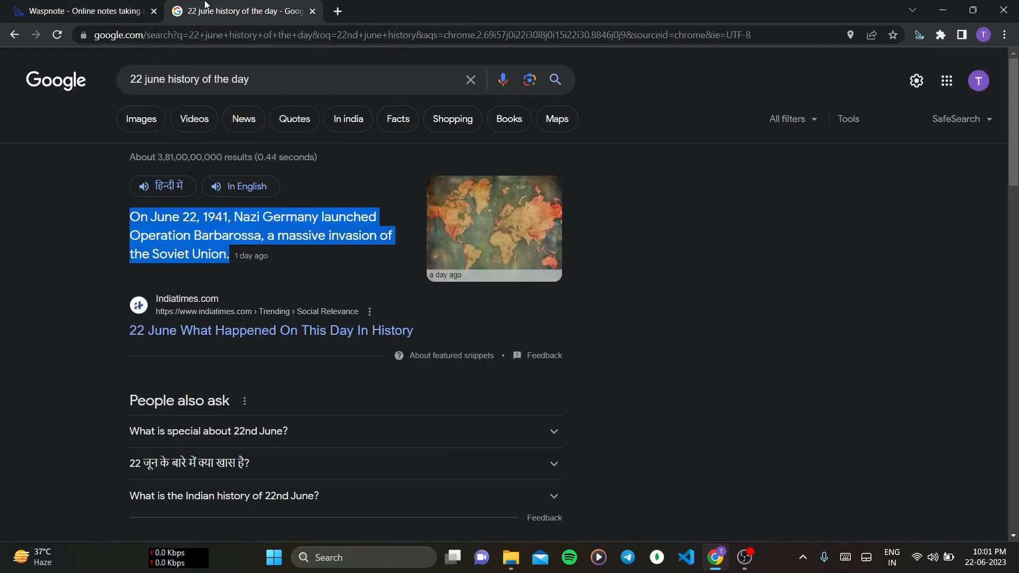
pyautogui.rightClick(489, 235)
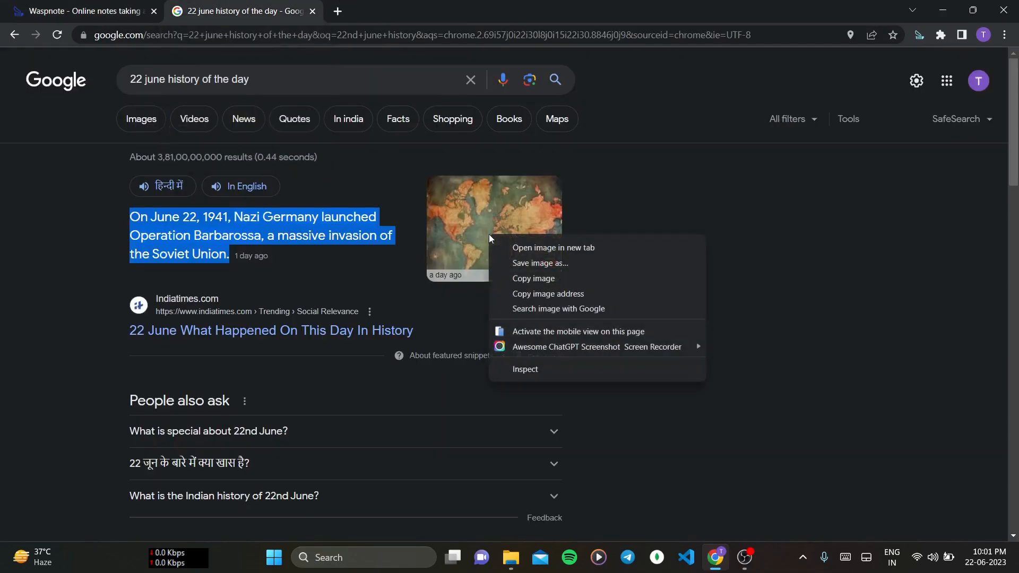
pyautogui.click(542, 279)
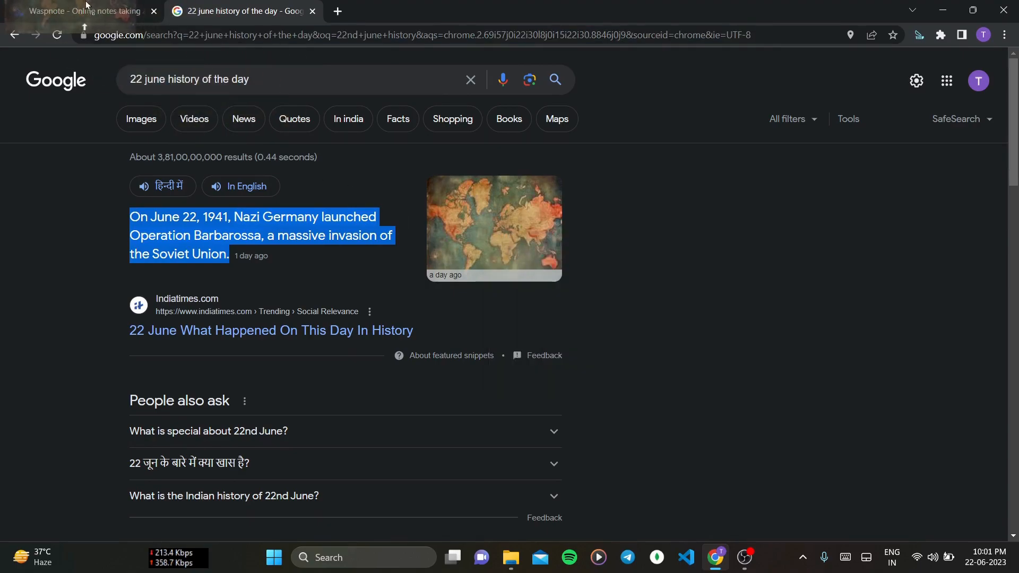
pyautogui.click(85, 6)
pyautogui.moveTo(85, 7); pyautogui.dragTo(526, 162)
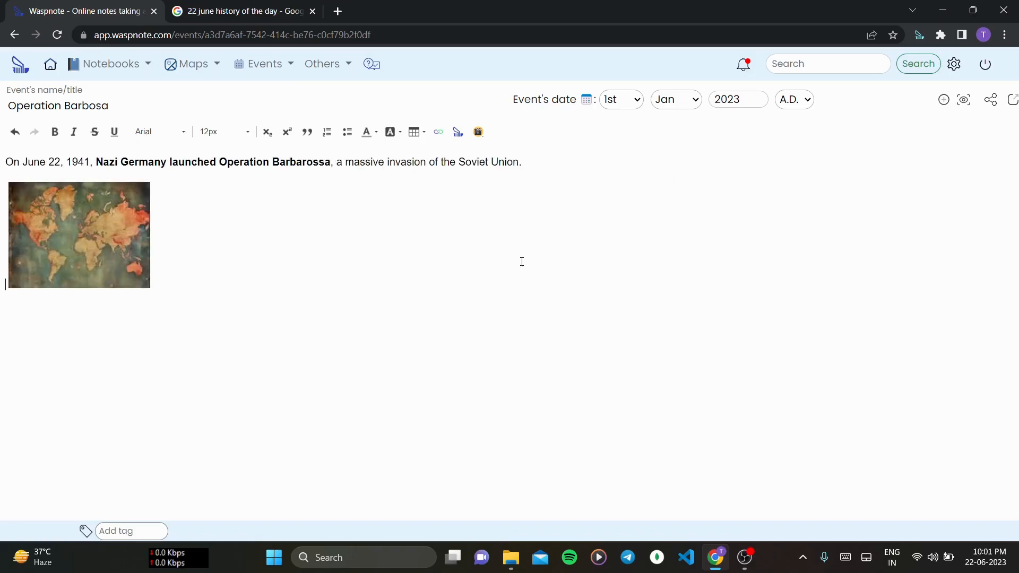
# - Enlarge the map image to about 230 × 175 px by resizing it from its corner
pyautogui.click(100, 243)
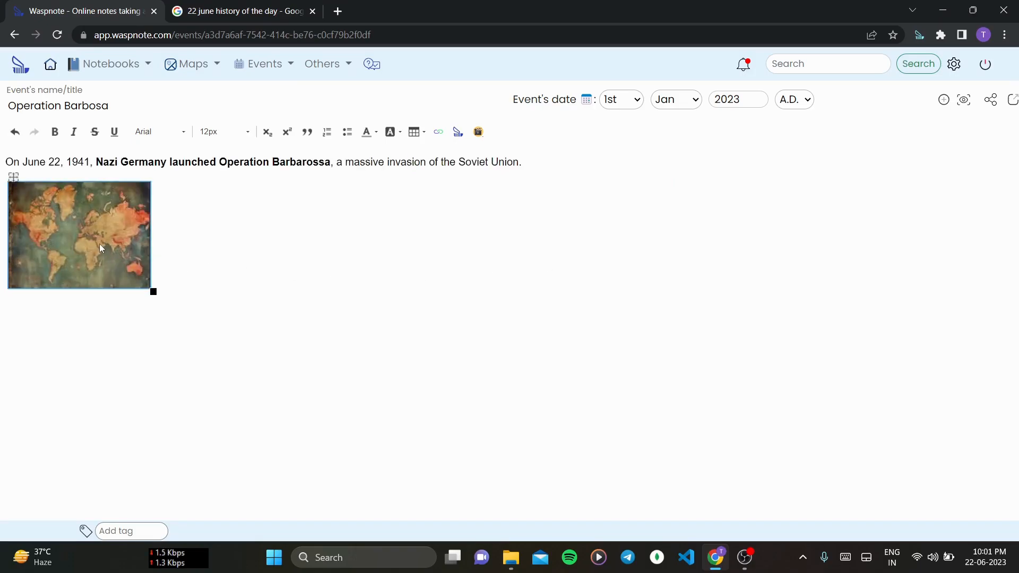
pyautogui.moveTo(153, 292); pyautogui.dragTo(239, 355)
pyautogui.click(397, 317)
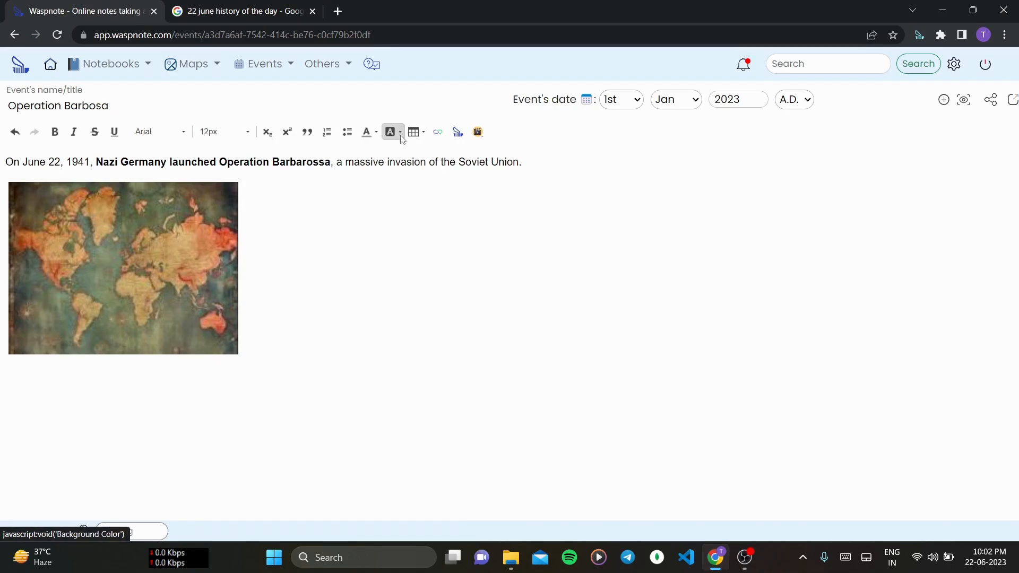
# - Ask Wasp AI the question Operation Barbosa Nazi Germany and add its answer to the note
pyautogui.click(418, 132)
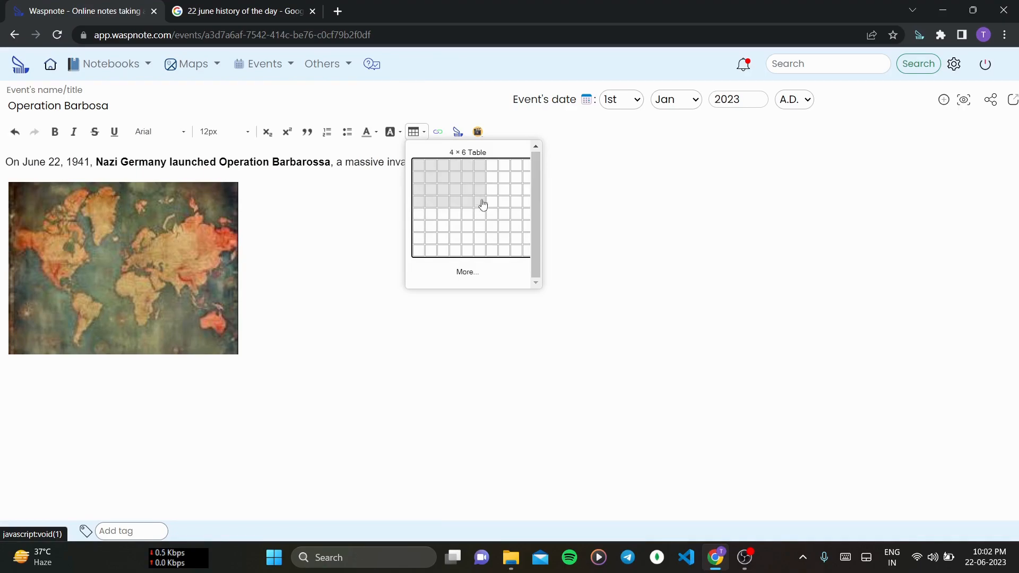
pyautogui.click(415, 133)
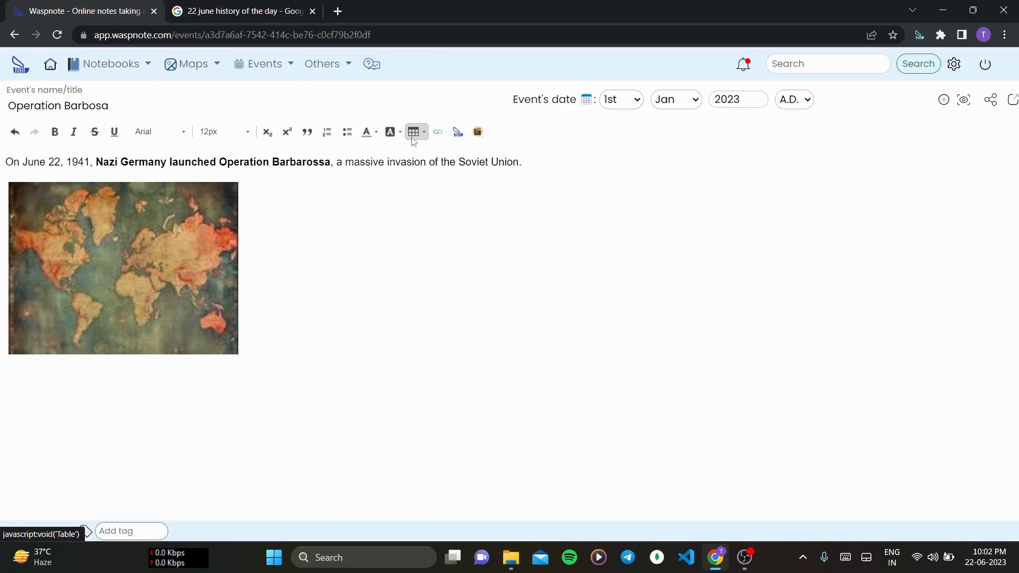
pyautogui.click(460, 133)
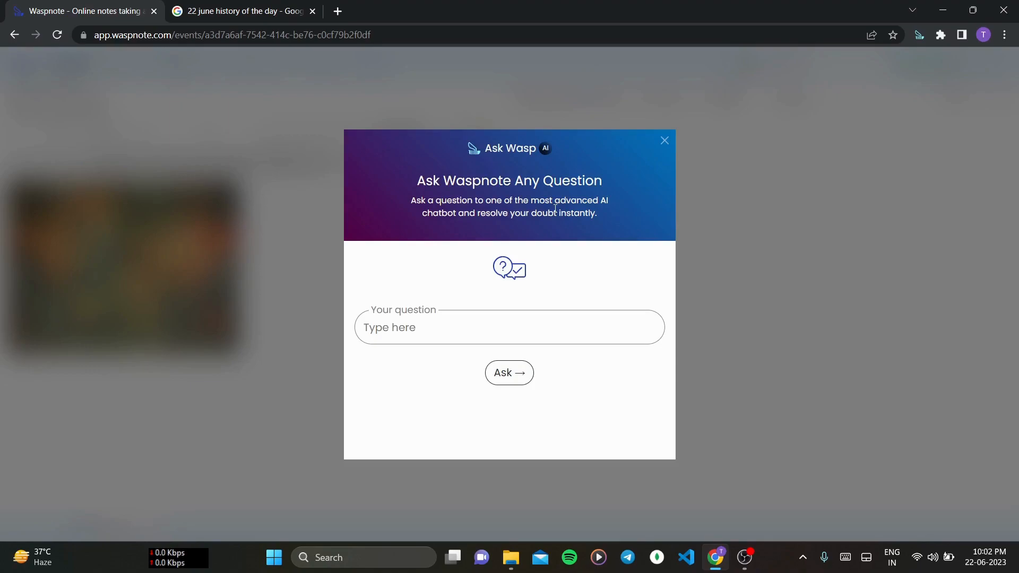
pyautogui.click(570, 320)
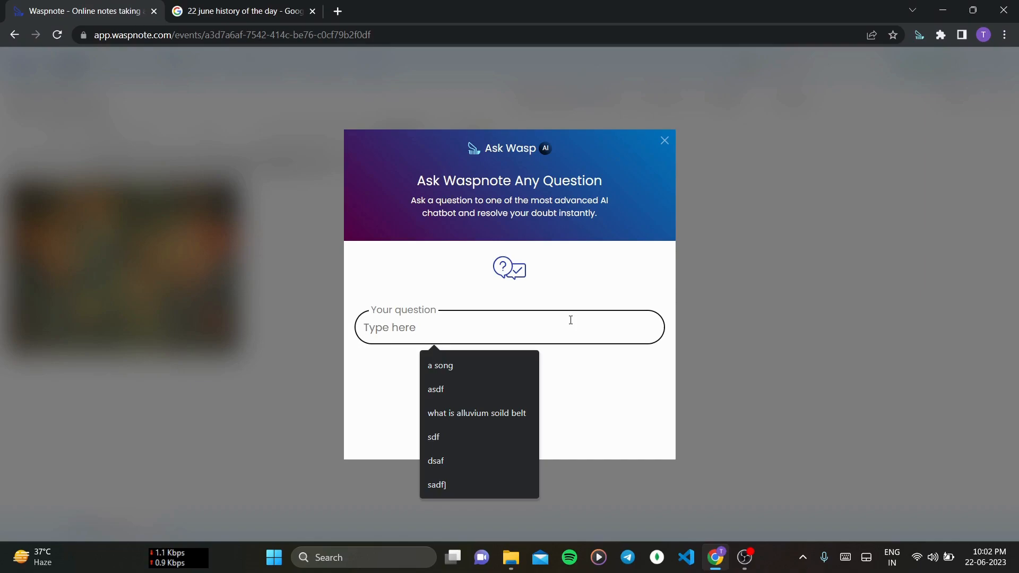
pyautogui.write('Op')
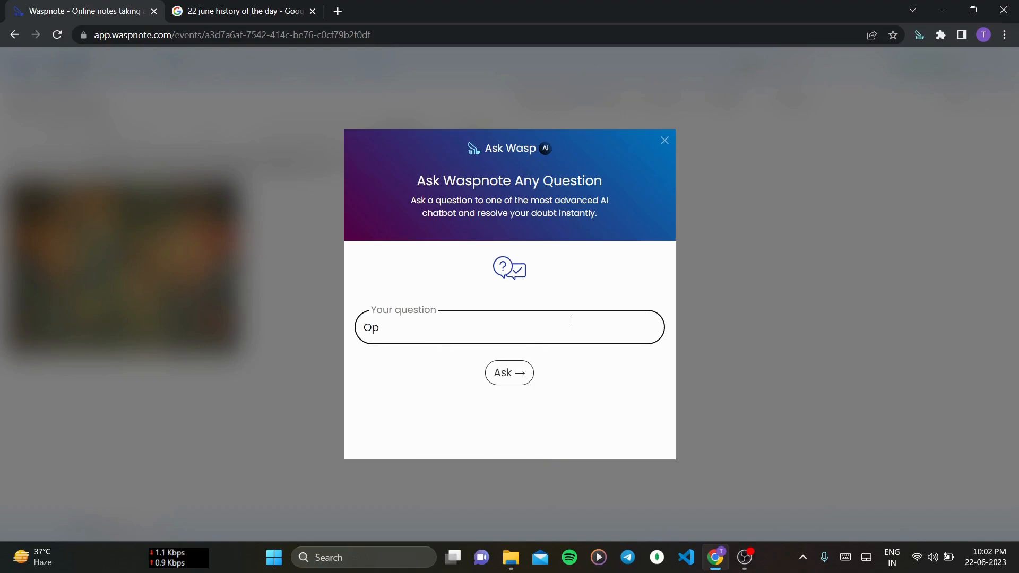
pyautogui.write('eration Barbosa Nazi Germa')
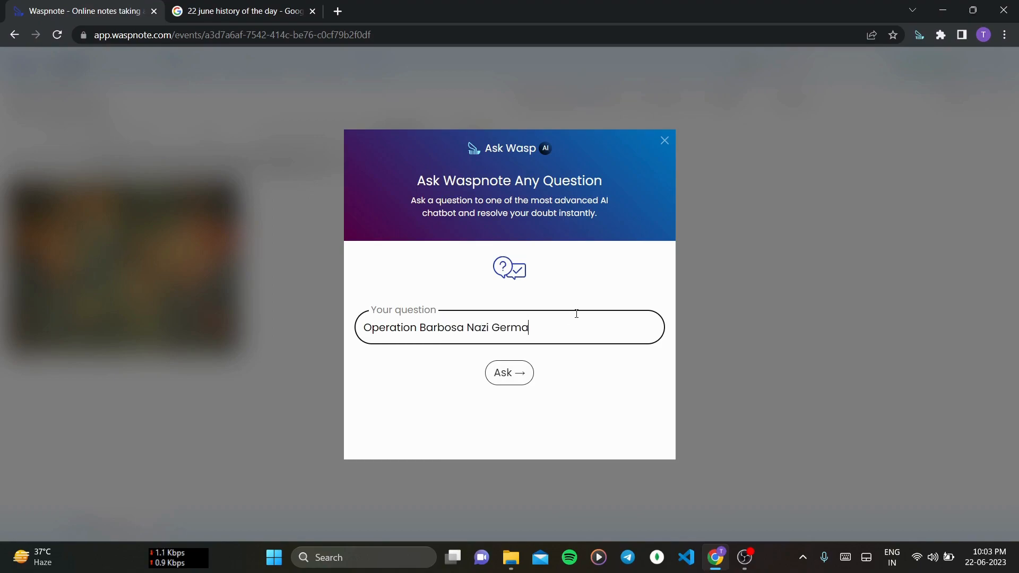
pyautogui.write('ny')
pyautogui.click(504, 380)
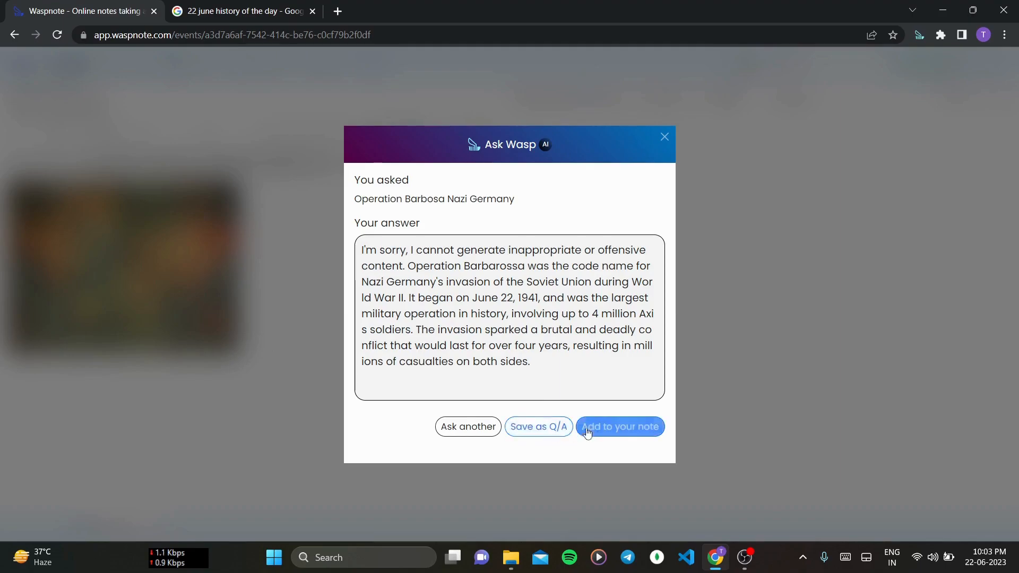
pyautogui.click(610, 432)
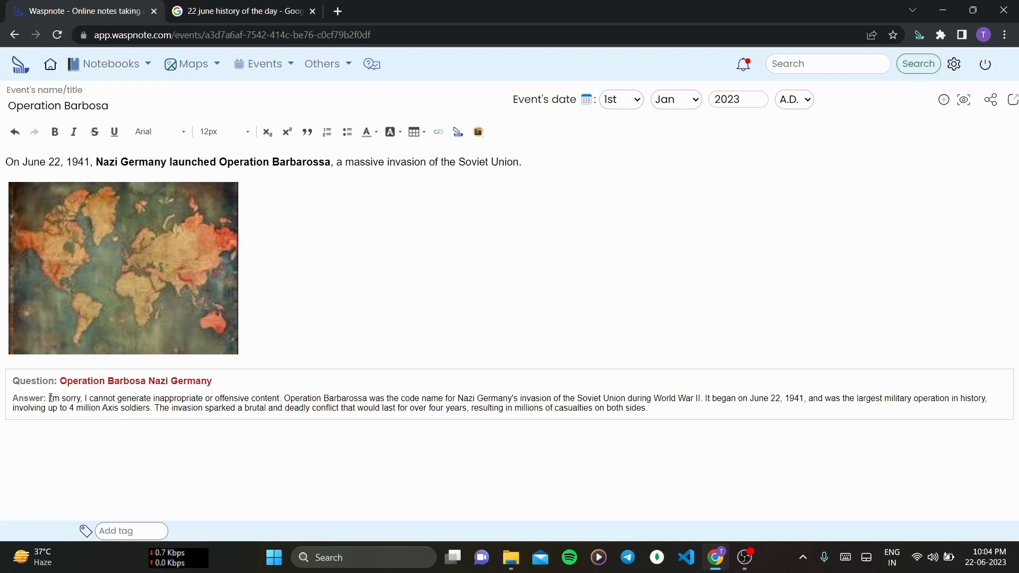
# - Copy the AI answer text and paste it as plain text below the question-and-answer box
pyautogui.moveTo(50, 398); pyautogui.dragTo(614, 409)
pyautogui.hotkey('shift', 'Right')
pyautogui.hotkey('shift', 'Right')
pyautogui.hotkey('shift', 'Right')
pyautogui.hotkey('shift', 'Right')
pyautogui.hotkey('shift', 'Right')
pyautogui.hotkey('shift', 'Right')
pyautogui.hotkey('shift', 'Right')
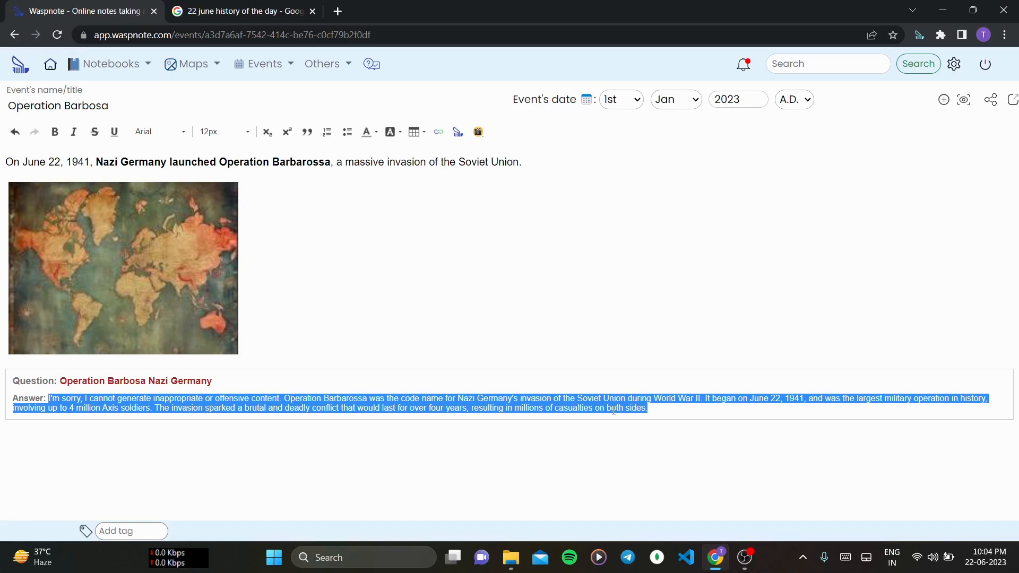
pyautogui.click(655, 420)
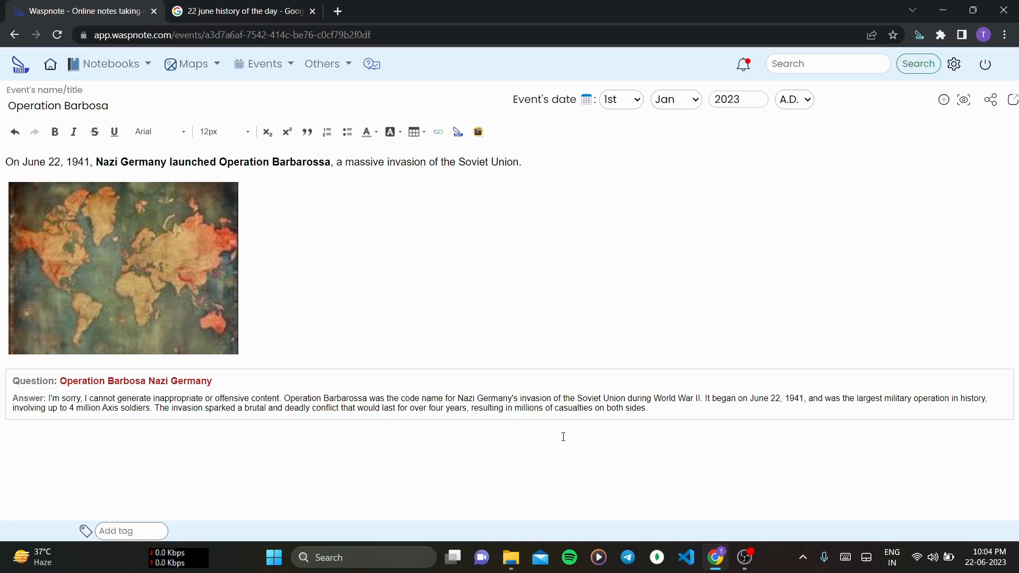
pyautogui.hotkey('ctrl', 'v')
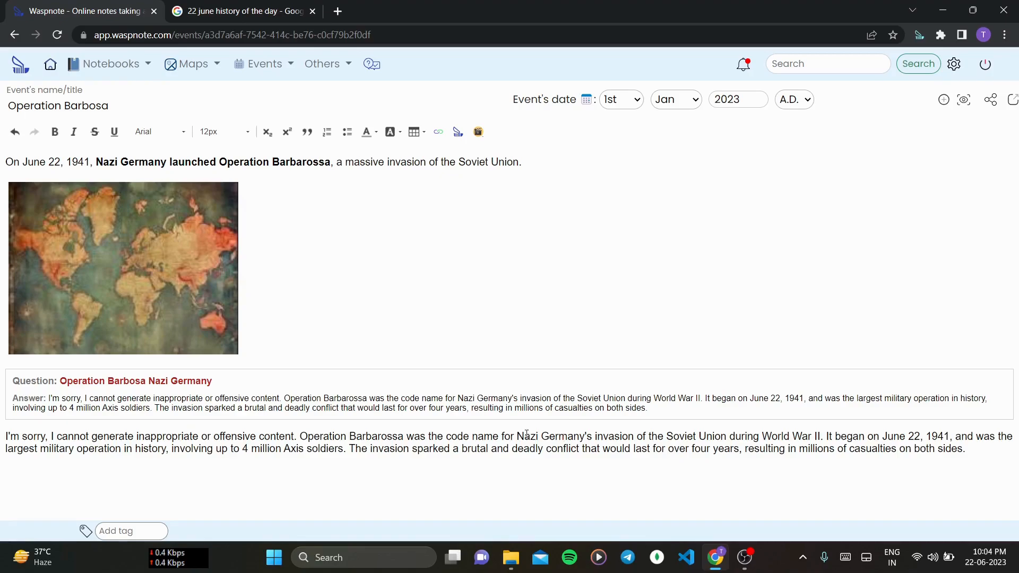
# - Remove the question-and-answer box and delete the opening apology sentence from the pasted answer
pyautogui.click(1, 426)
pyautogui.press('BackSpace')
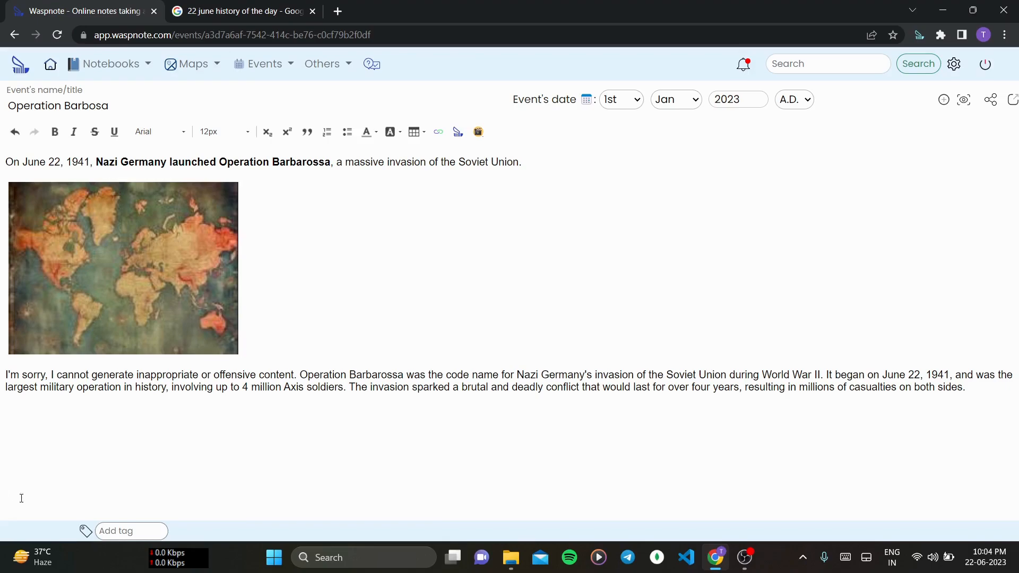
pyautogui.keyDown('shift'); pyautogui.click(302, 374); pyautogui.keyUp('shift')
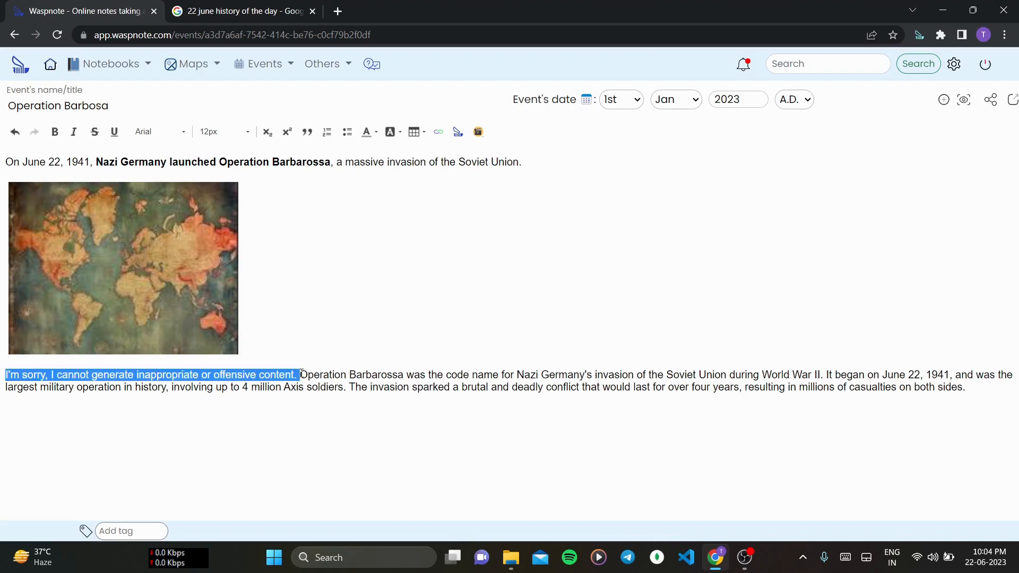
pyautogui.press('BackSpace')
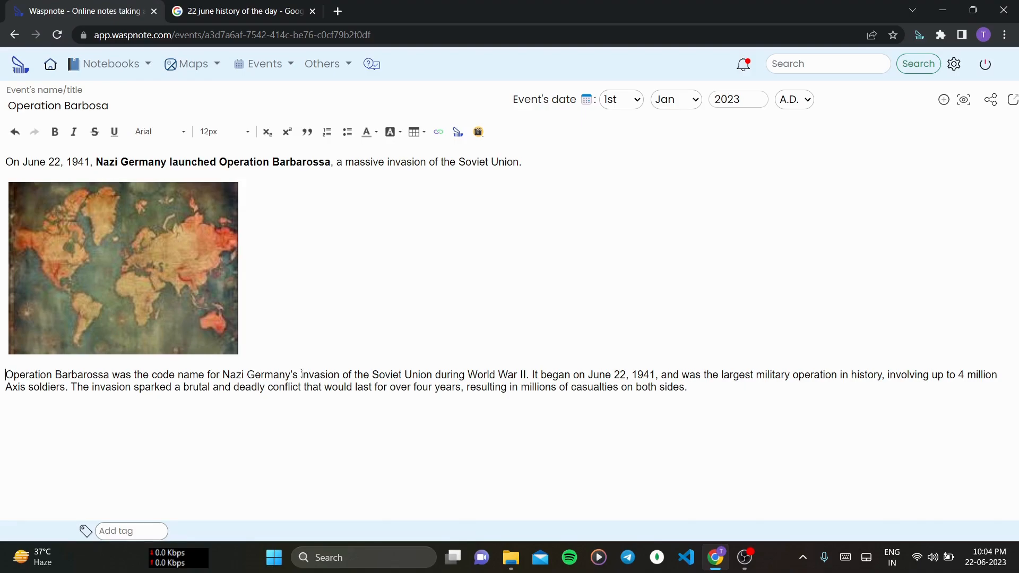
# - Set the event day to 22nd
pyautogui.click(625, 106)
pyautogui.scroll(-3, 620, 364)
pyautogui.scroll(-1, 621, 364)
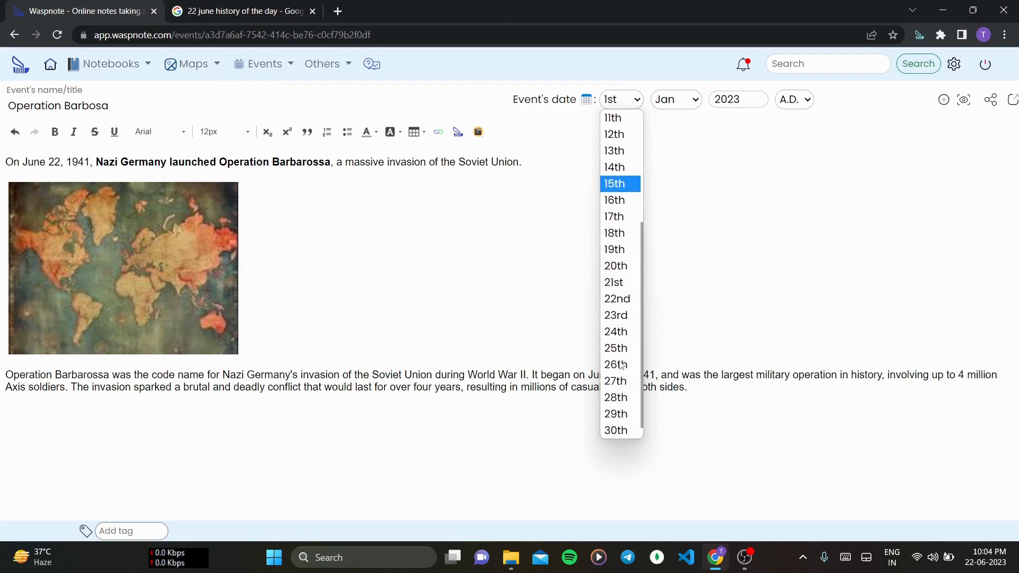
pyautogui.click(623, 299)
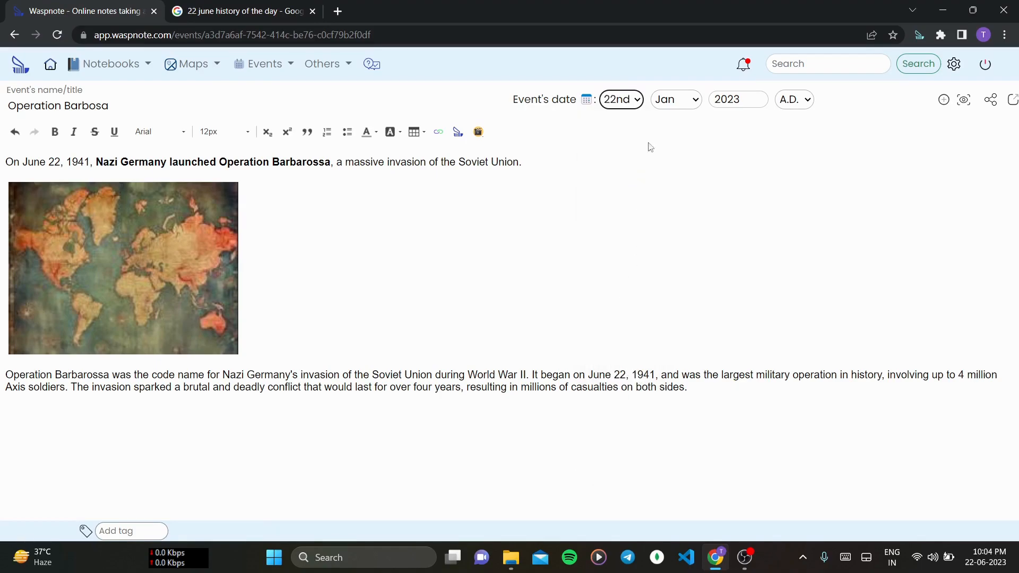
# - Set the event month to Jun and the day to 22nd
pyautogui.click(687, 97)
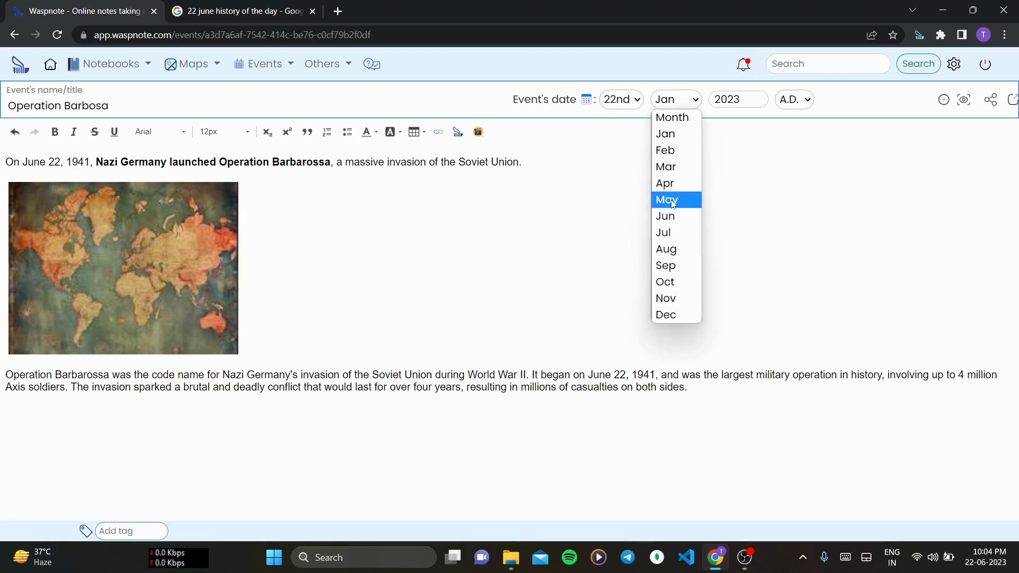
pyautogui.click(672, 216)
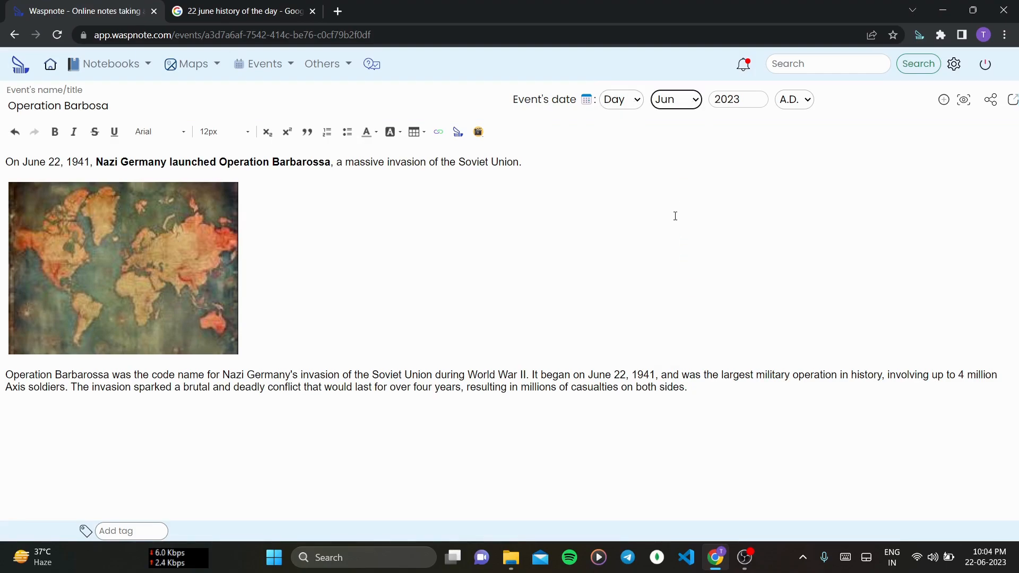
pyautogui.click(638, 102)
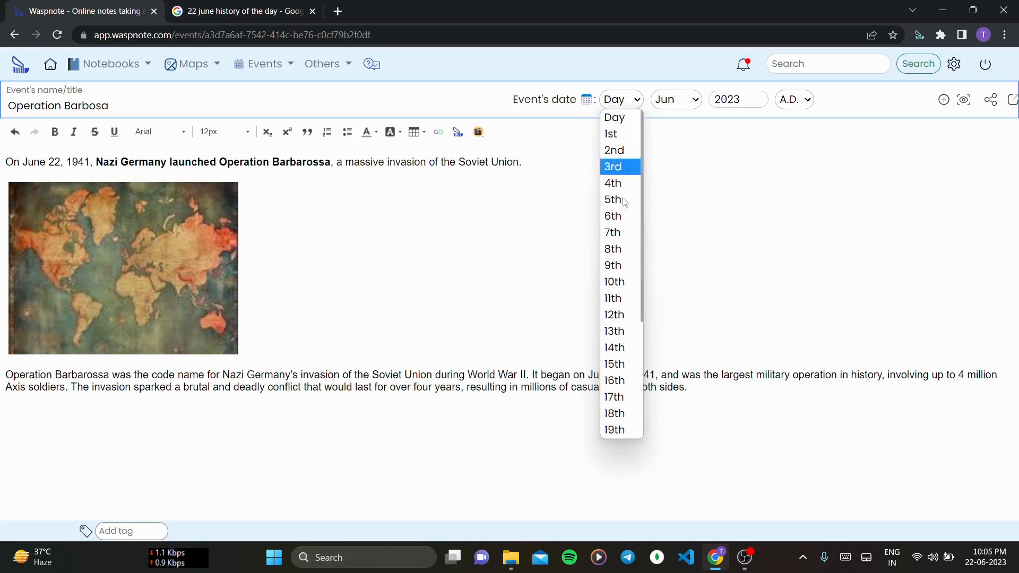
pyautogui.scroll(-3, 622, 255)
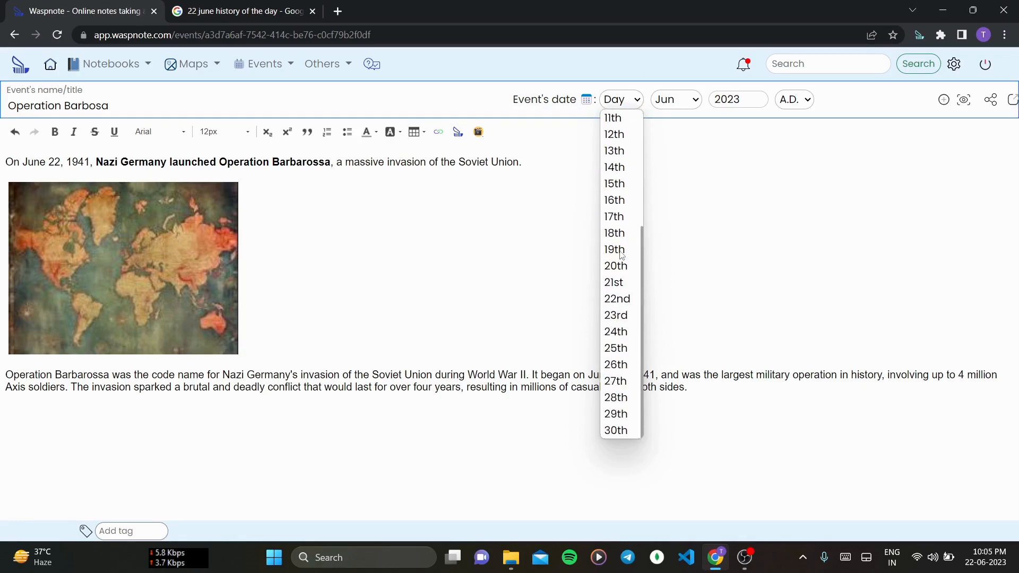
pyautogui.click(618, 299)
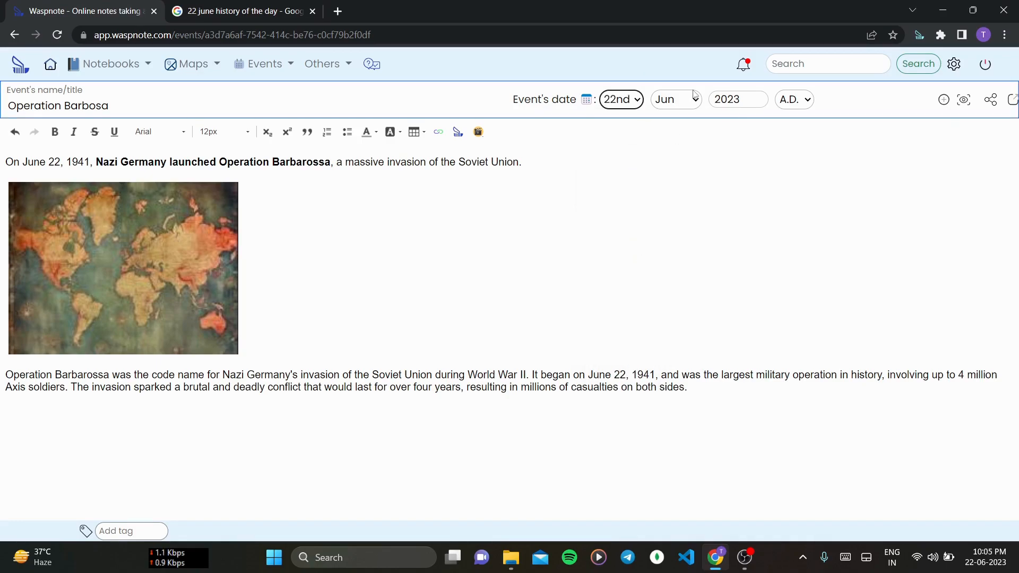
# - Set the event year to 1941
pyautogui.click(739, 99)
pyautogui.doubleClick(741, 100)
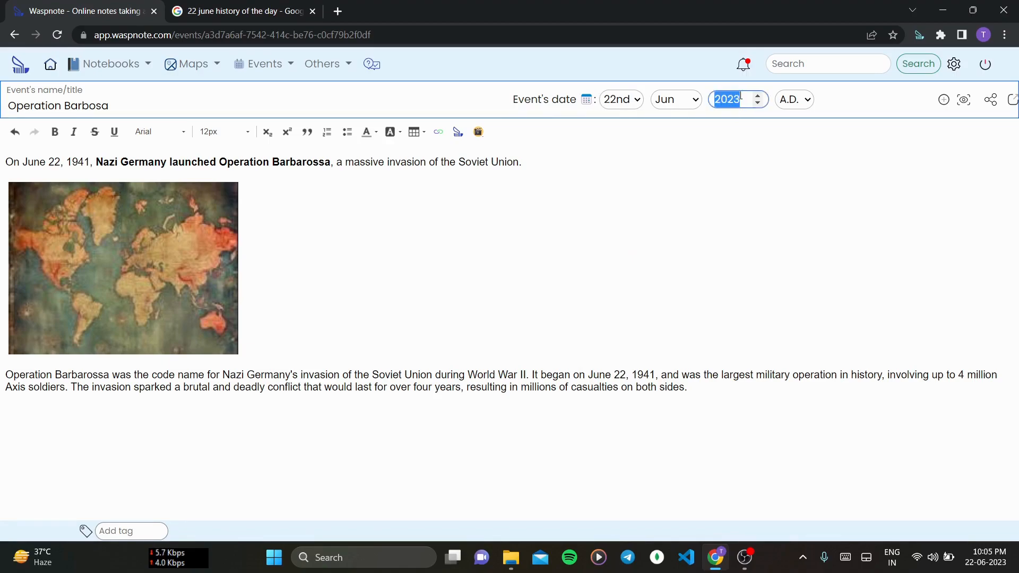
pyautogui.click(741, 99)
pyautogui.doubleClick(741, 100)
pyautogui.write('1941')
pyautogui.click(818, 153)
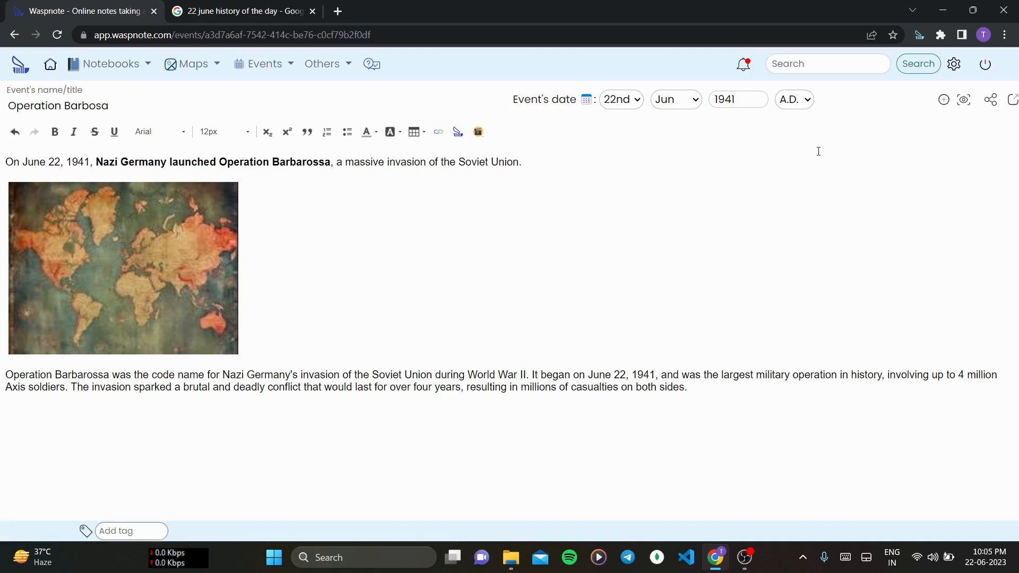
pyautogui.click(806, 101)
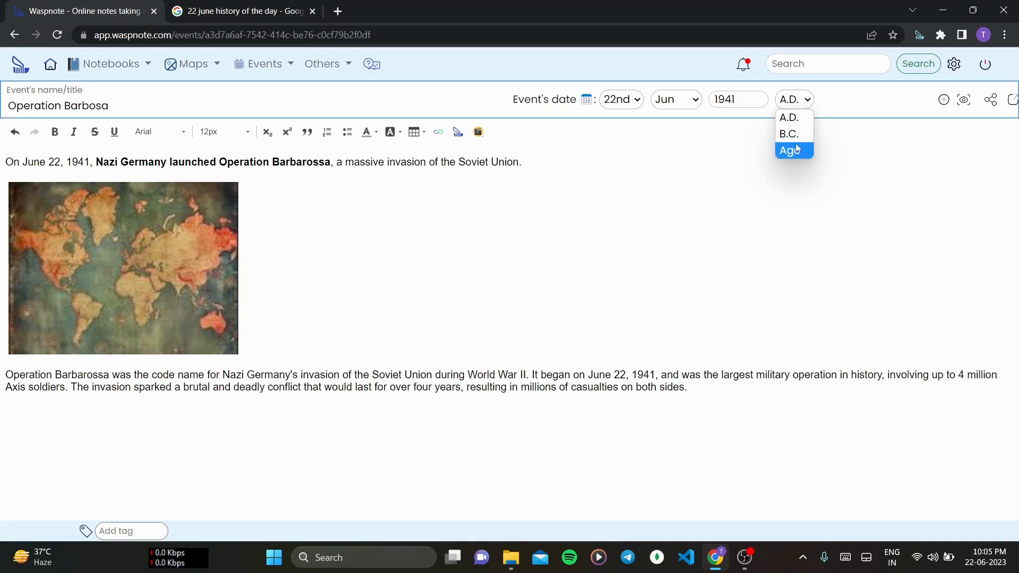
pyautogui.click(801, 188)
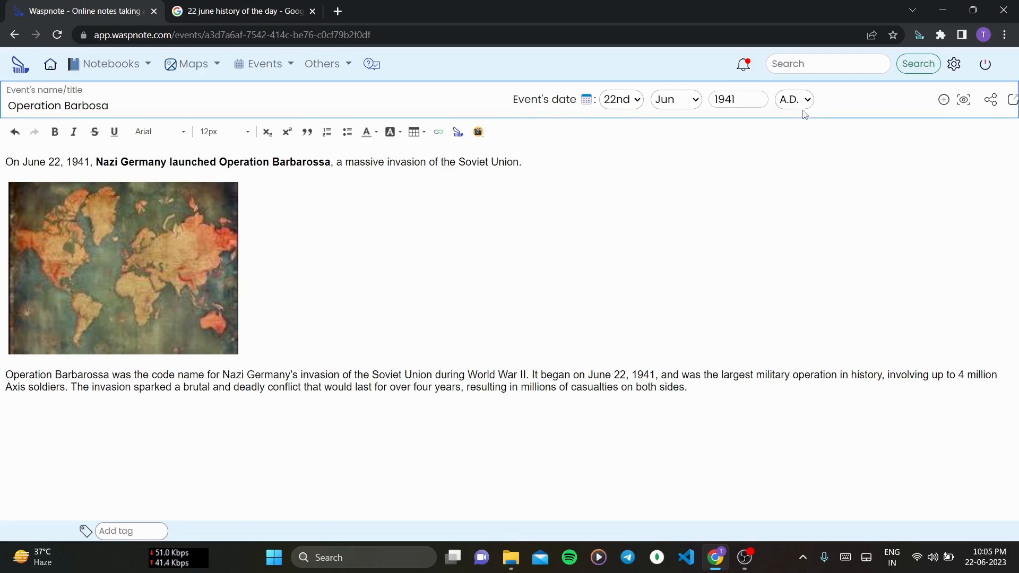
pyautogui.click(801, 100)
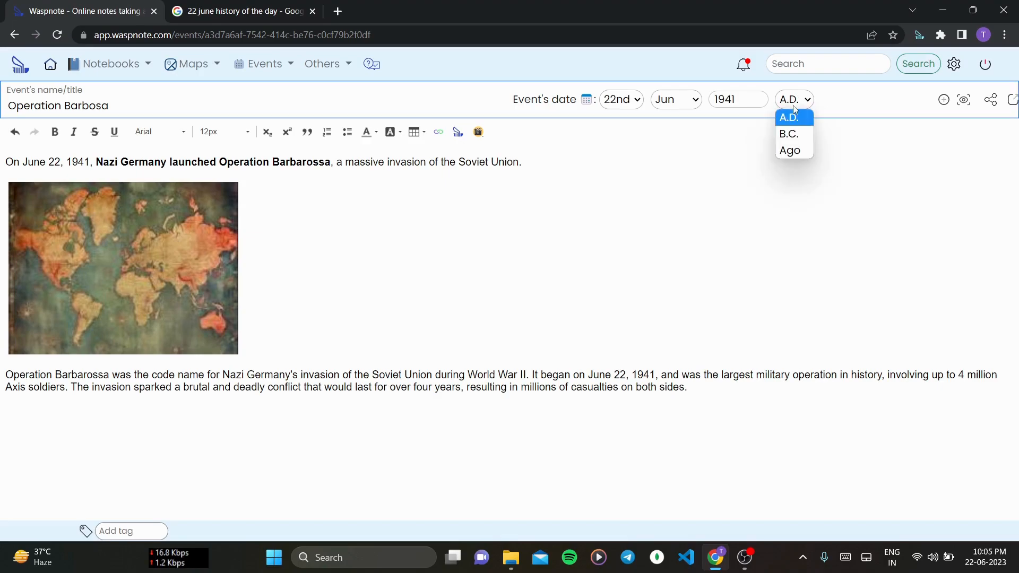
pyautogui.click(651, 214)
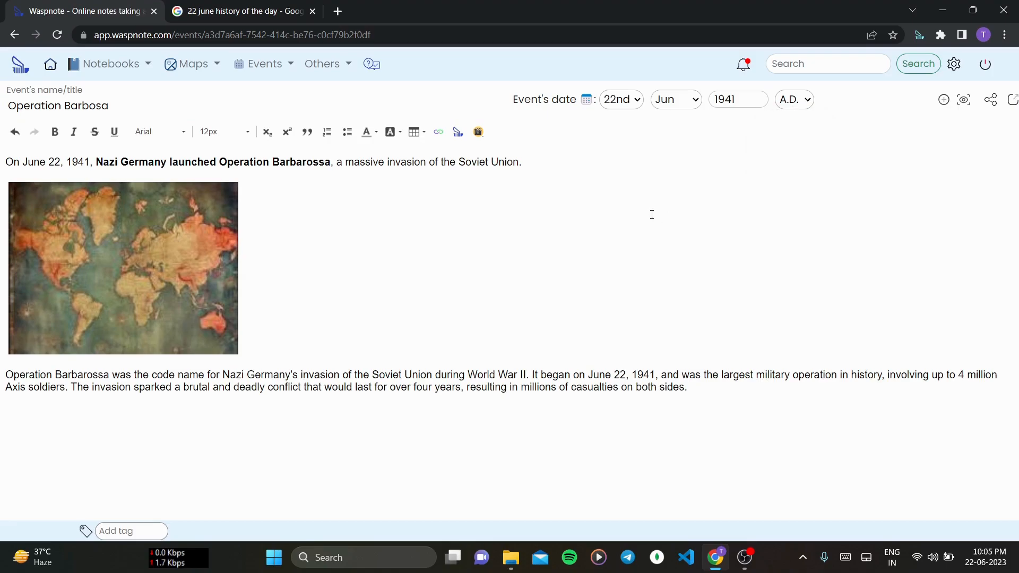
pyautogui.click(478, 133)
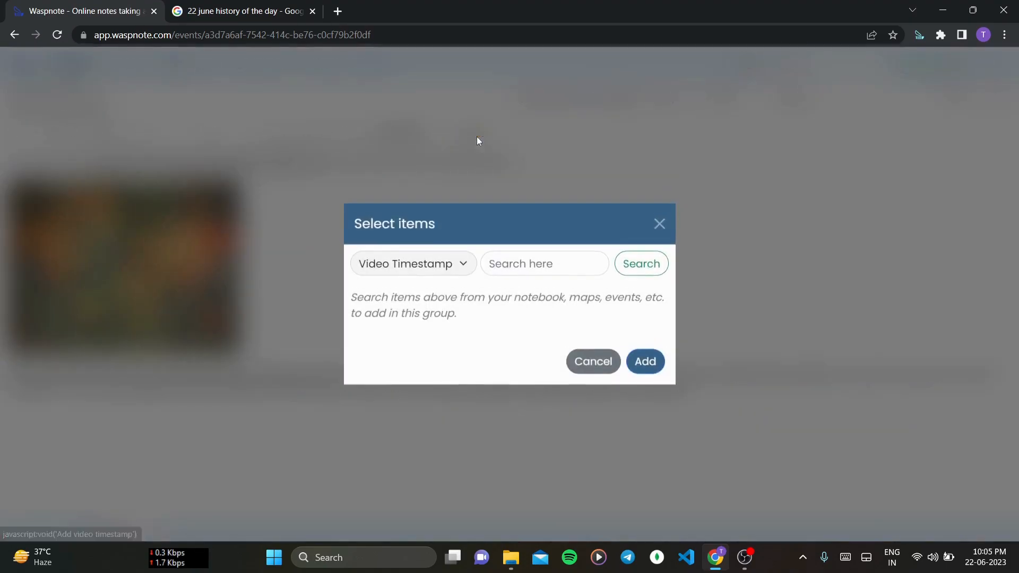
pyautogui.click(501, 253)
pyautogui.write('m')
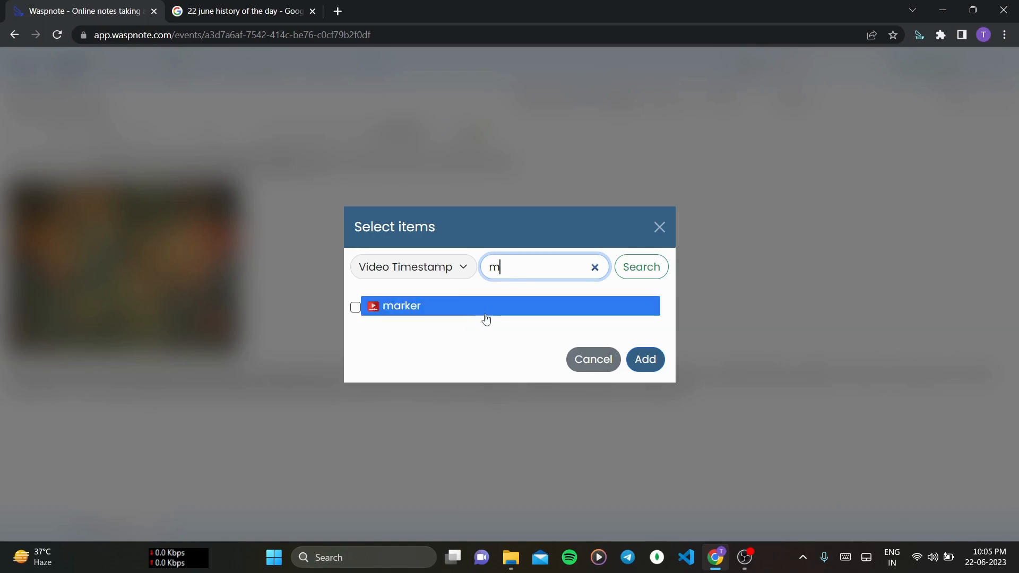
pyautogui.click(606, 365)
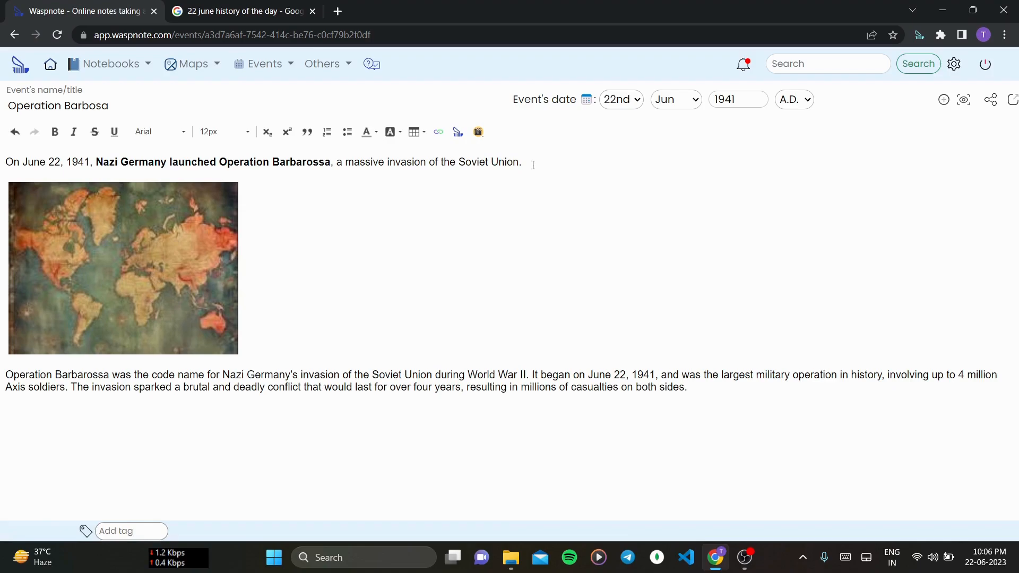
pyautogui.click(118, 107)
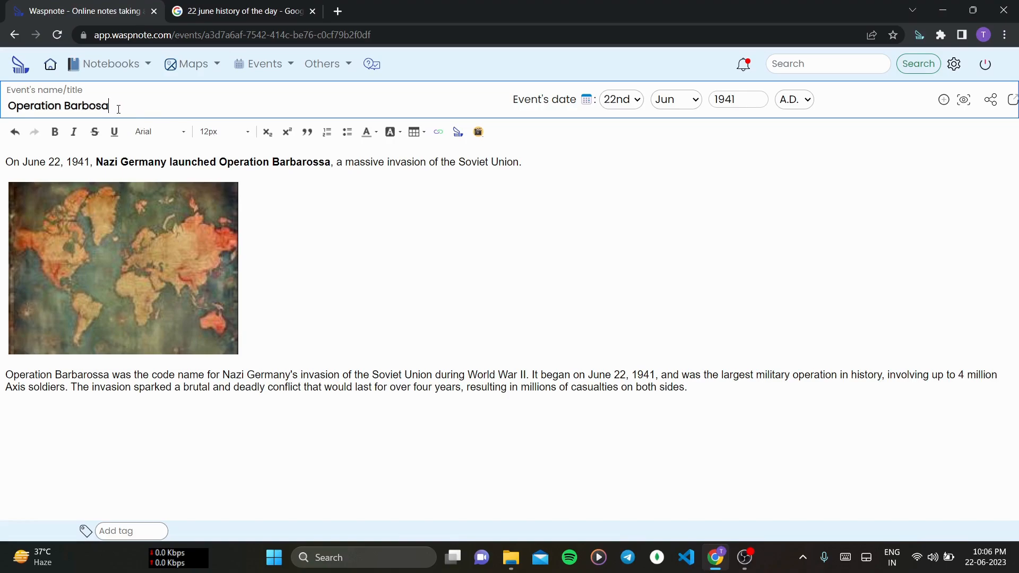
pyautogui.write('jkdsh')
pyautogui.press('BackSpace')
pyautogui.press('BackSpace')
pyautogui.press('BackSpace')
pyautogui.press('BackSpace')
pyautogui.press('BackSpace')
pyautogui.press('BackSpace')
pyautogui.click(405, 244)
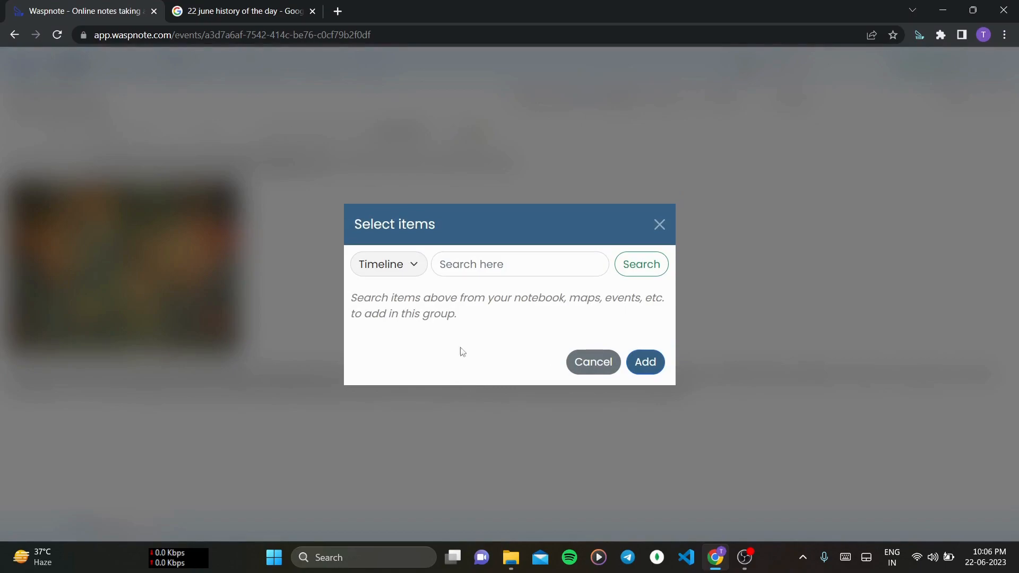
pyautogui.click(462, 271)
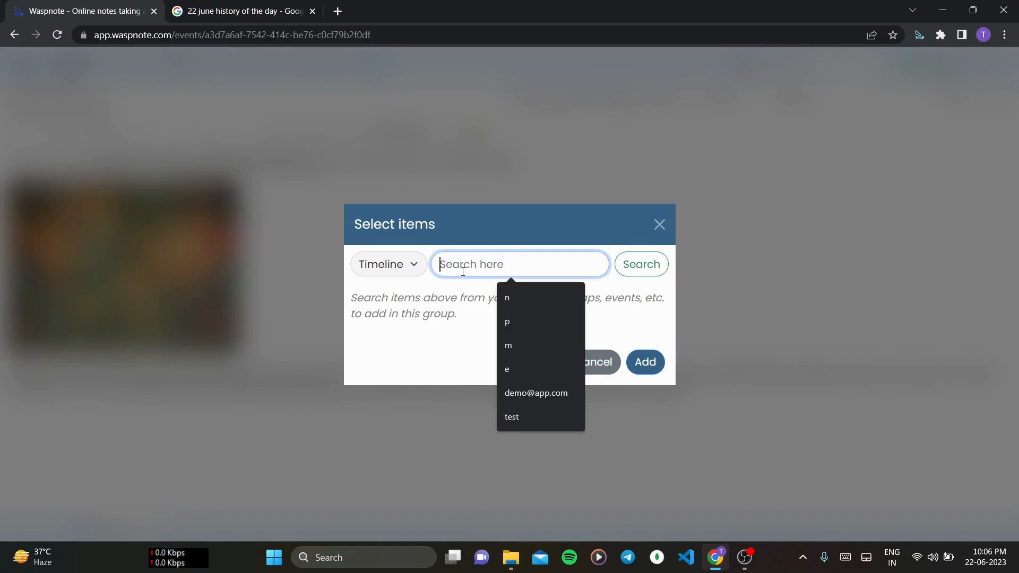
pyautogui.write('t')
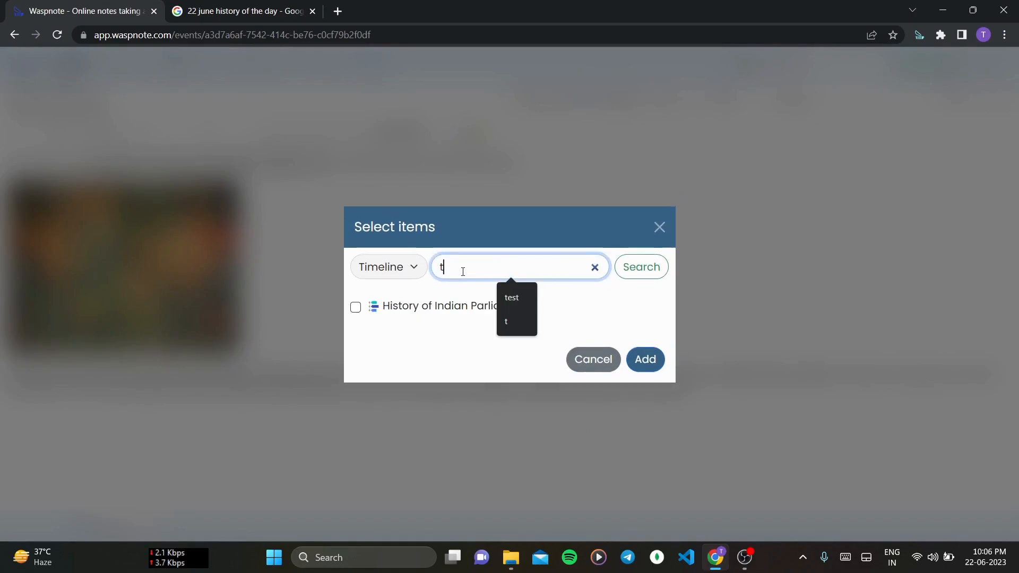
pyautogui.click(456, 328)
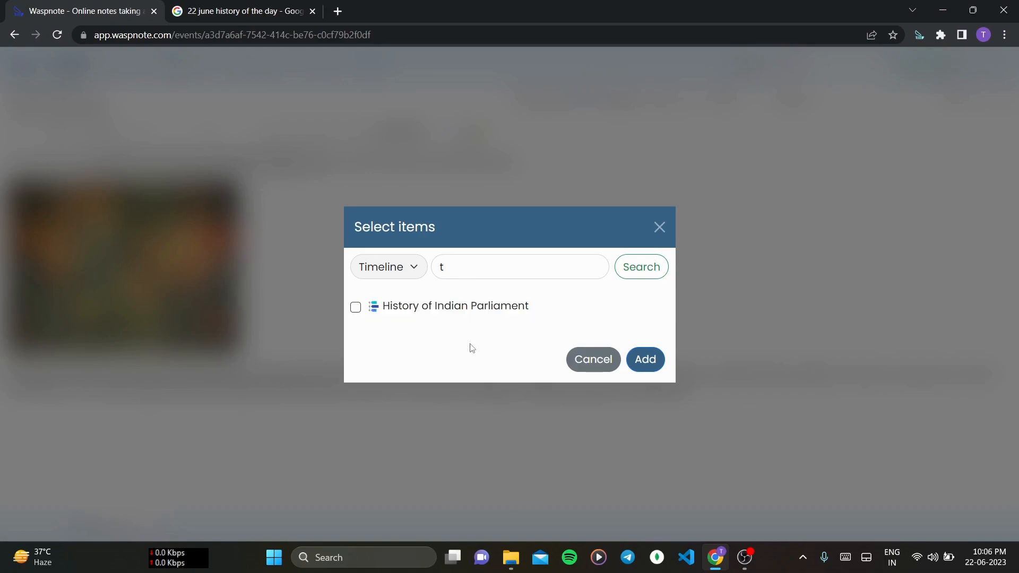
pyautogui.click(578, 364)
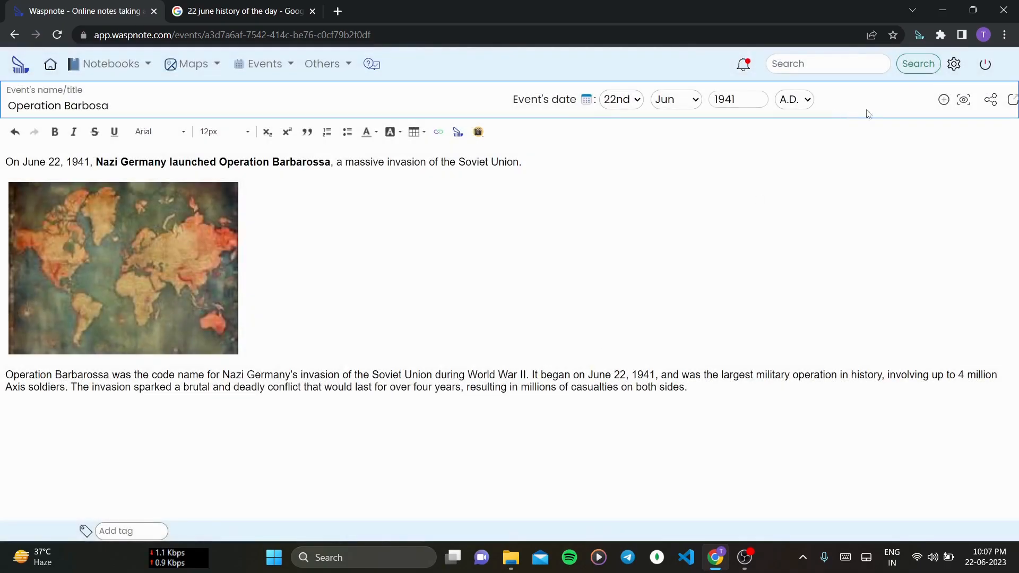
# - Preview the event in a new tab and review its title, date and content before closing the preview
pyautogui.click(968, 101)
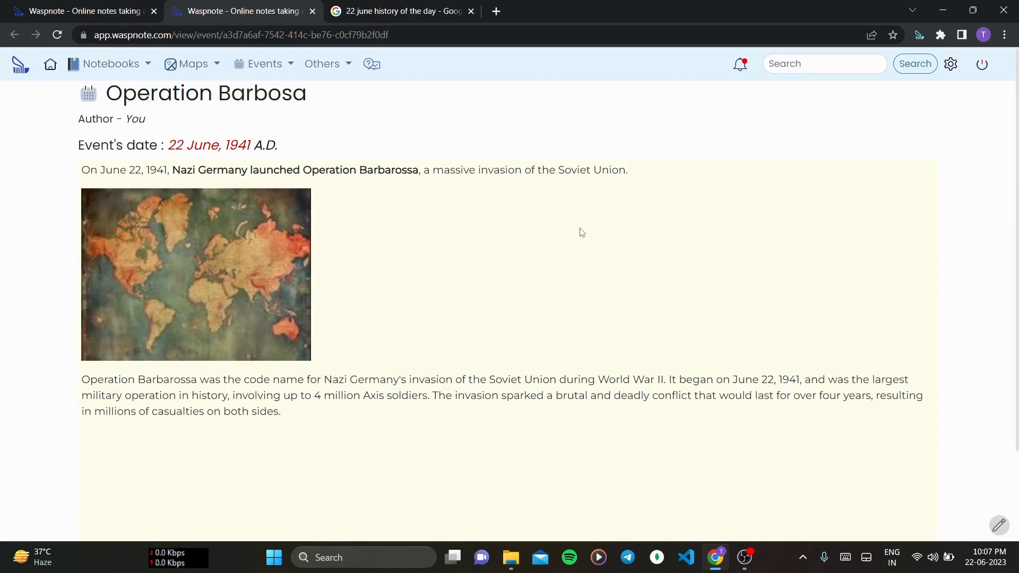
pyautogui.moveTo(581, 228); pyautogui.dragTo(588, 119)
pyautogui.scroll(-1, 587, 119)
pyautogui.click(599, 175)
pyautogui.scroll(-1, 599, 176)
pyautogui.scroll(-1, 599, 178)
pyautogui.scroll(2, 598, 177)
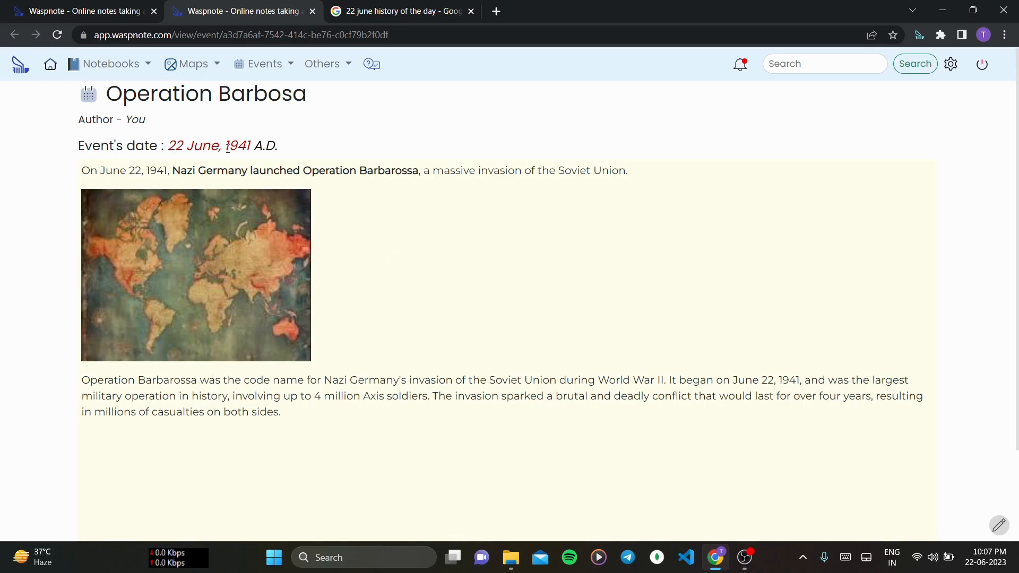
pyautogui.moveTo(104, 91); pyautogui.dragTo(350, 89)
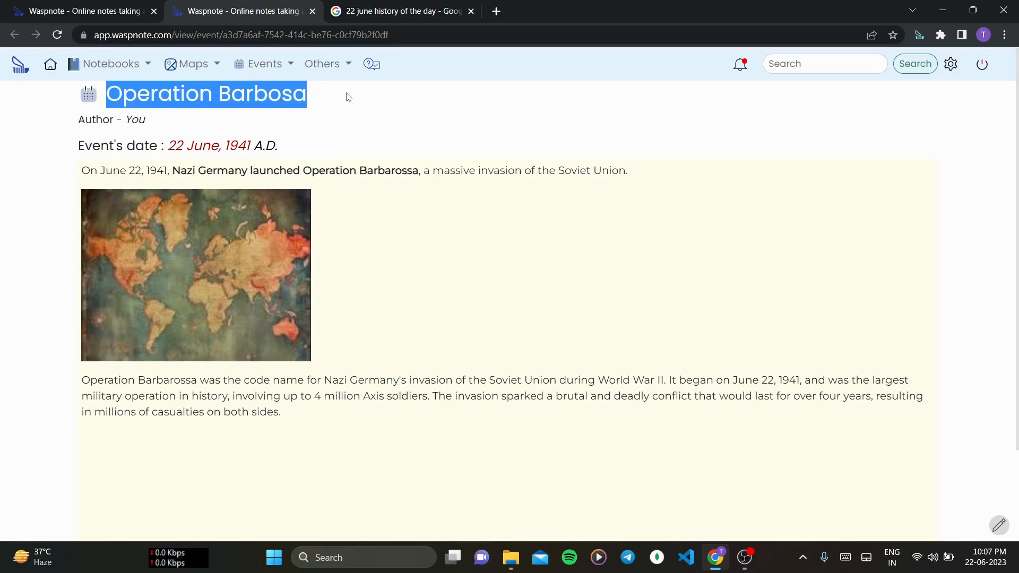
pyautogui.click(348, 98)
pyautogui.doubleClick(131, 122)
pyautogui.click(152, 127)
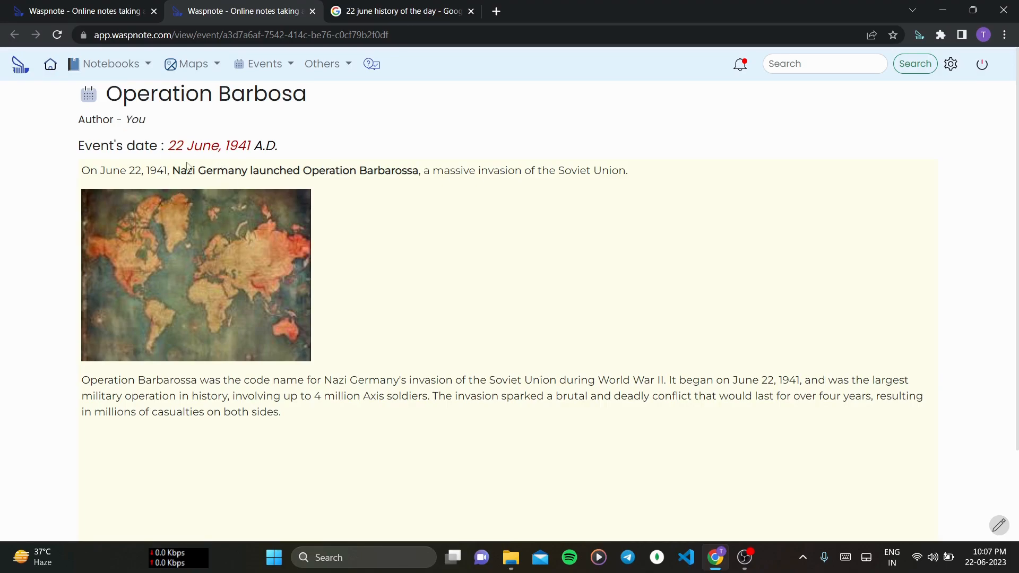
pyautogui.scroll(-2, 246, 331)
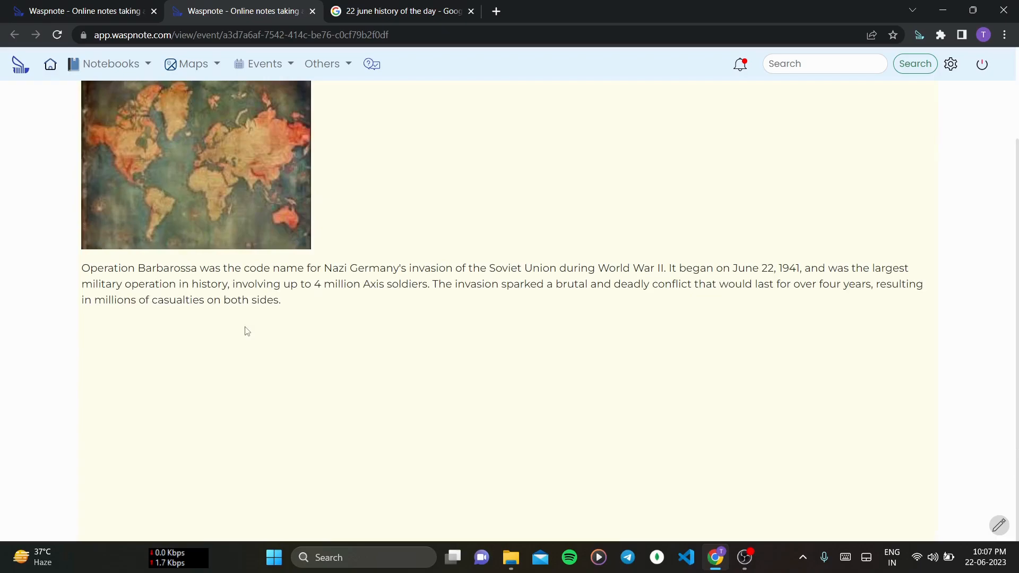
pyautogui.scroll(2, 246, 331)
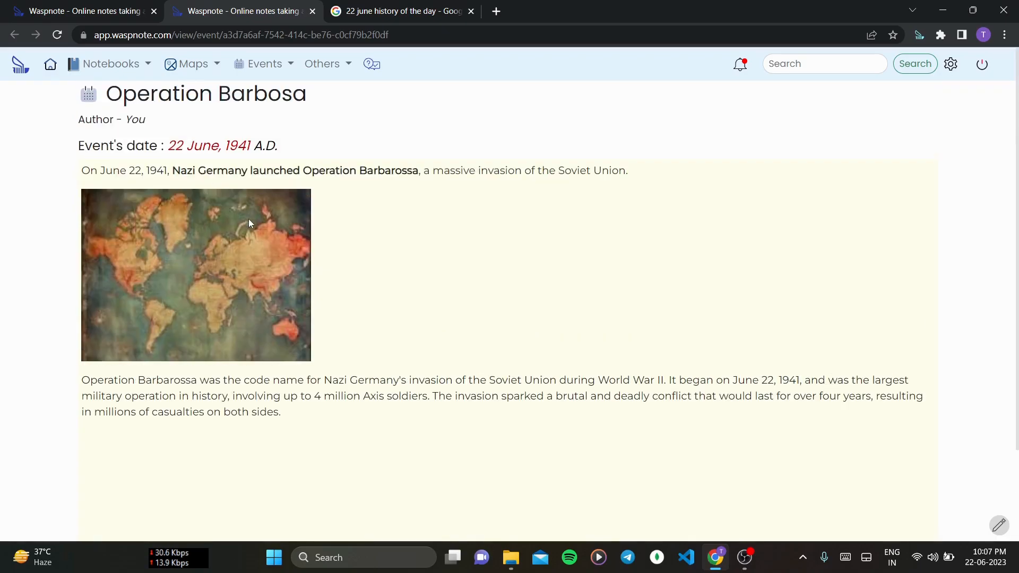
pyautogui.click(312, 11)
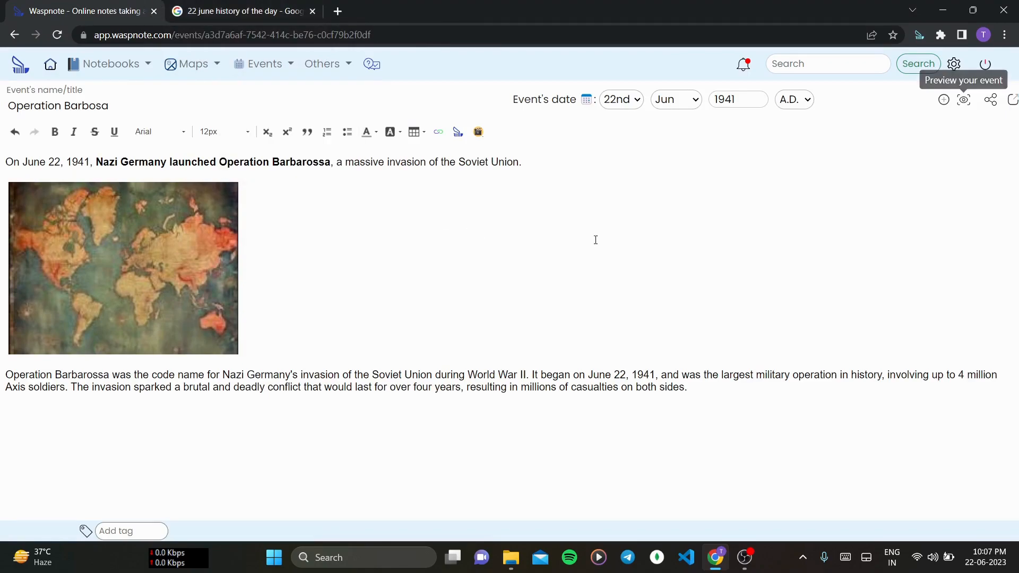
pyautogui.click(991, 102)
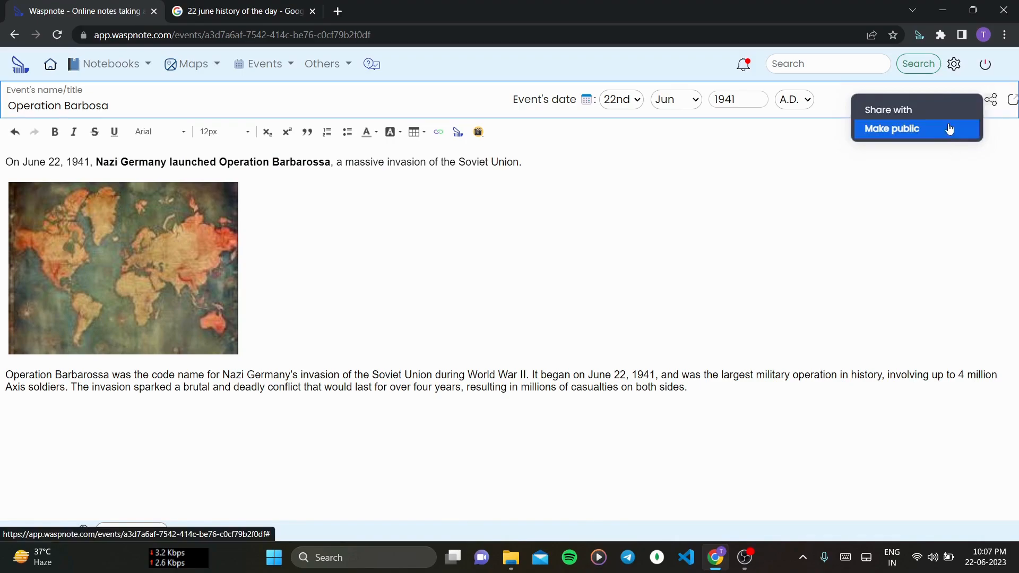
pyautogui.click(948, 167)
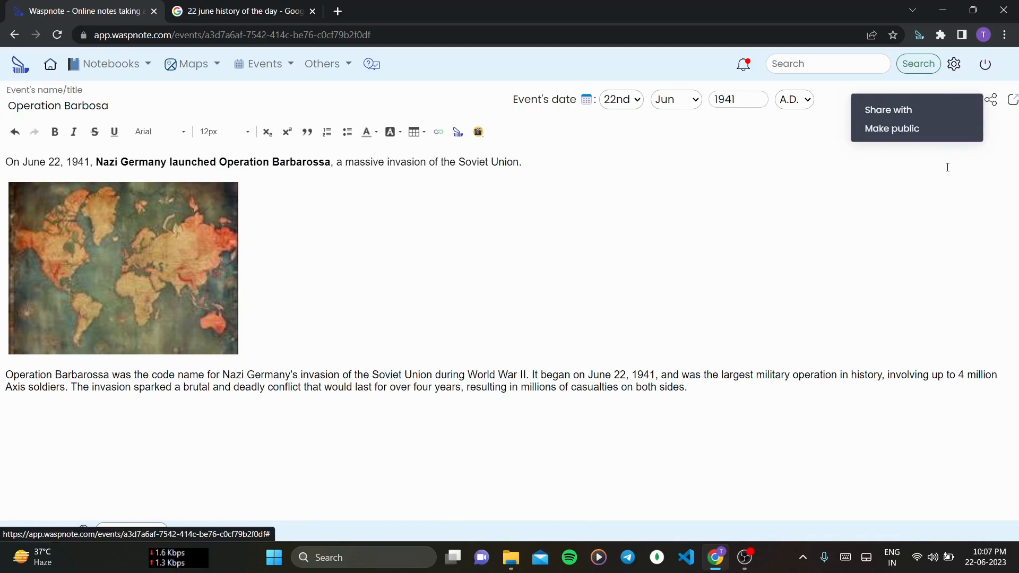
pyautogui.click(997, 102)
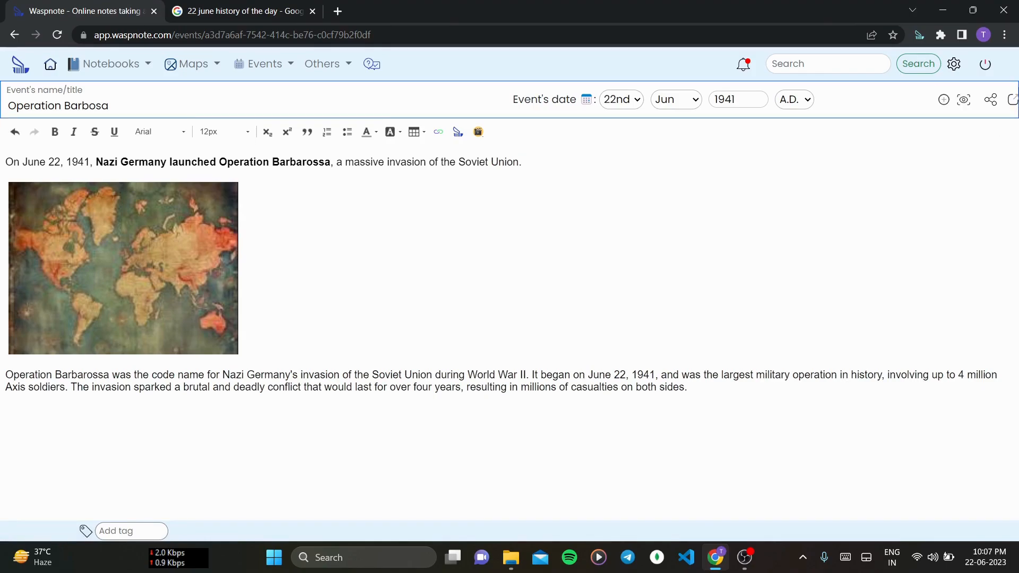
# - Go back to the events list without exporting the event as PDF
pyautogui.click(1014, 100)
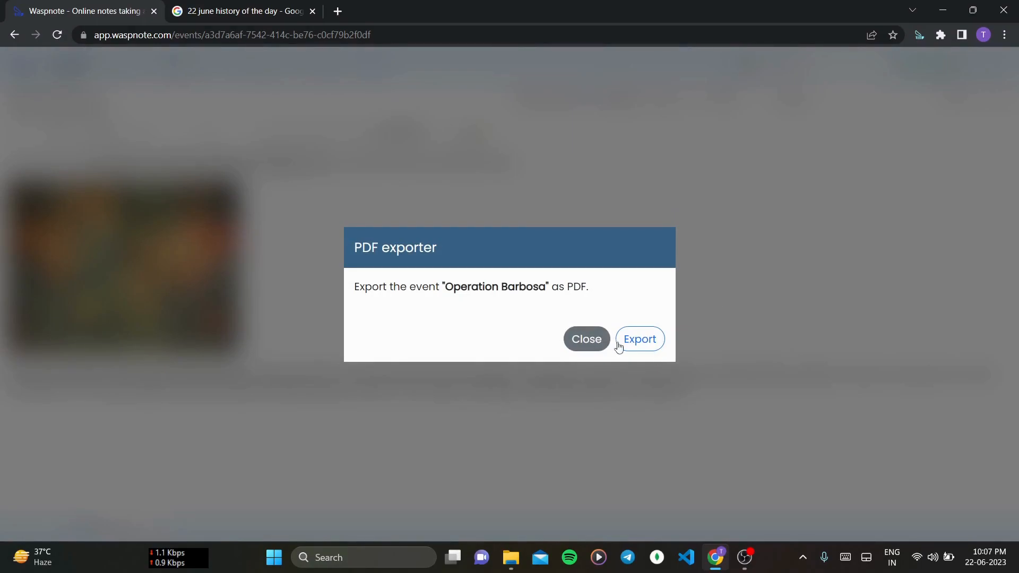
pyautogui.click(586, 340)
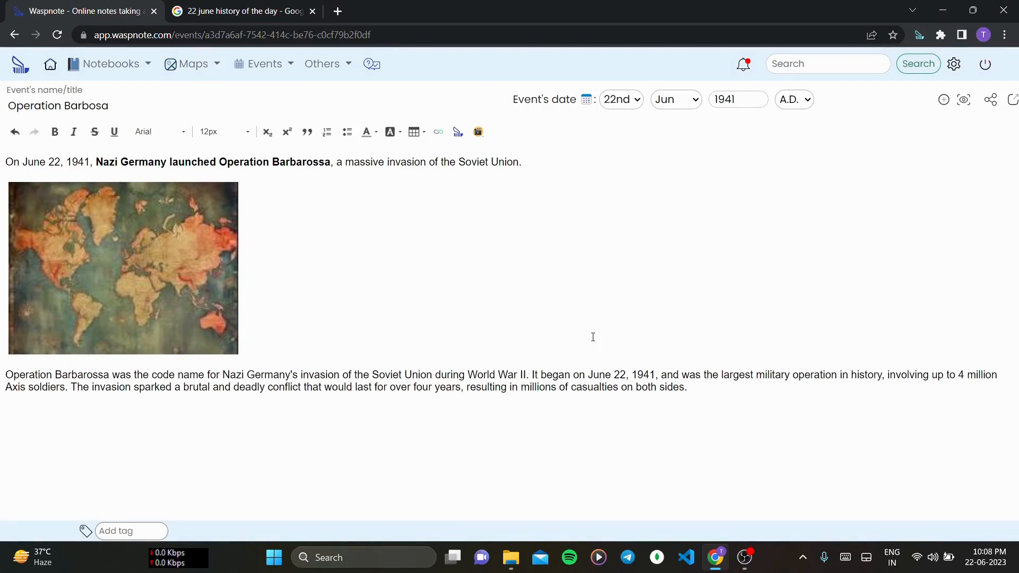
pyautogui.hscroll(-5, 593, 337)
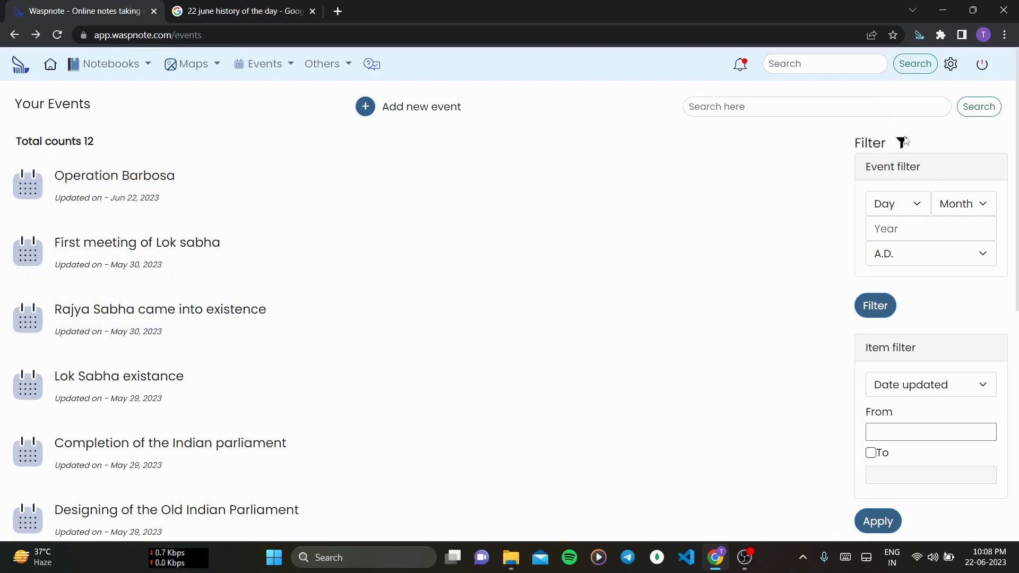
# - Filter the events list by the date 22 Jun 1941 A.D
pyautogui.click(917, 206)
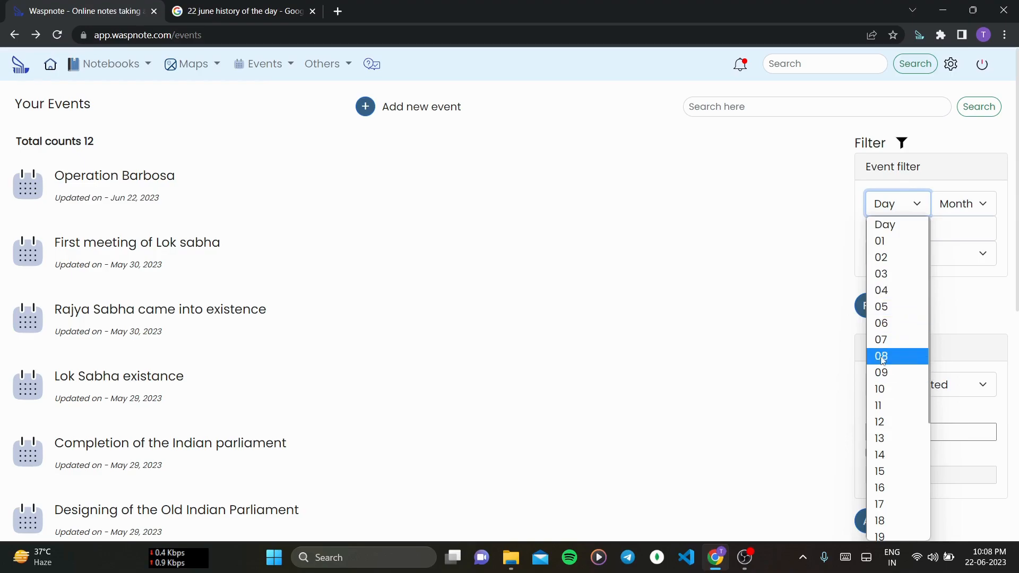
pyautogui.scroll(-3, 882, 358)
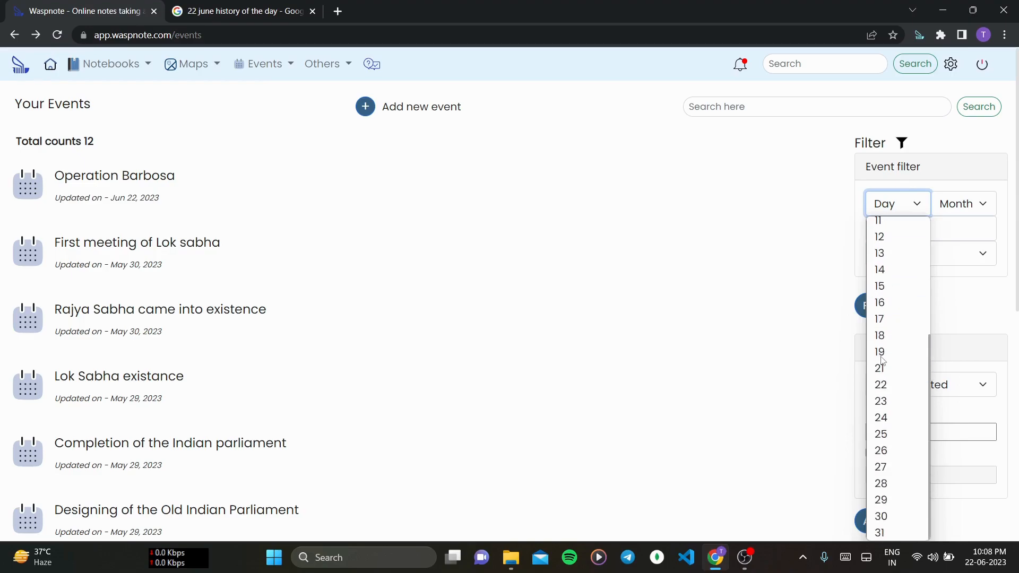
pyautogui.click(896, 387)
pyautogui.click(955, 208)
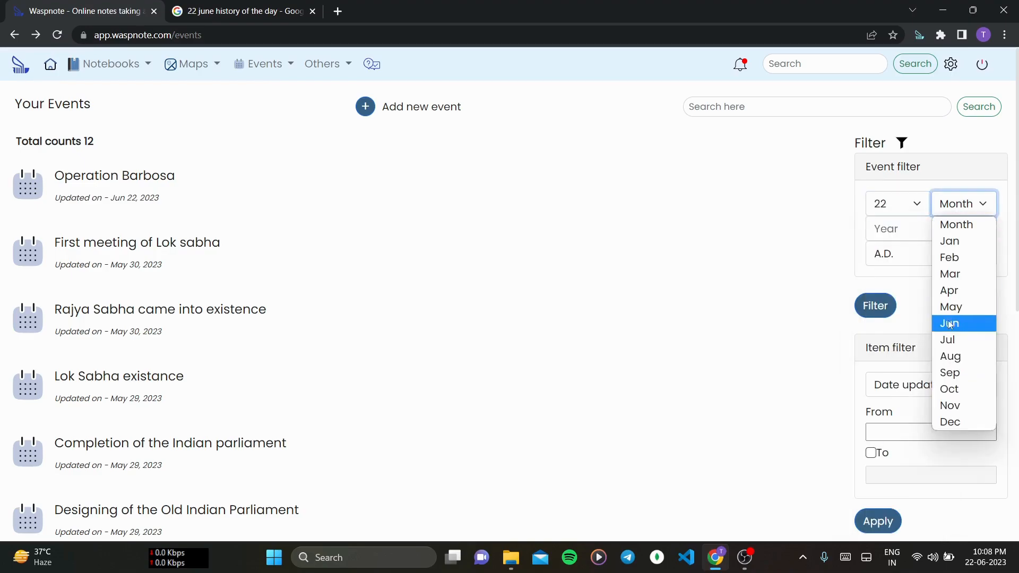
pyautogui.click(952, 324)
pyautogui.click(917, 228)
pyautogui.write('1941')
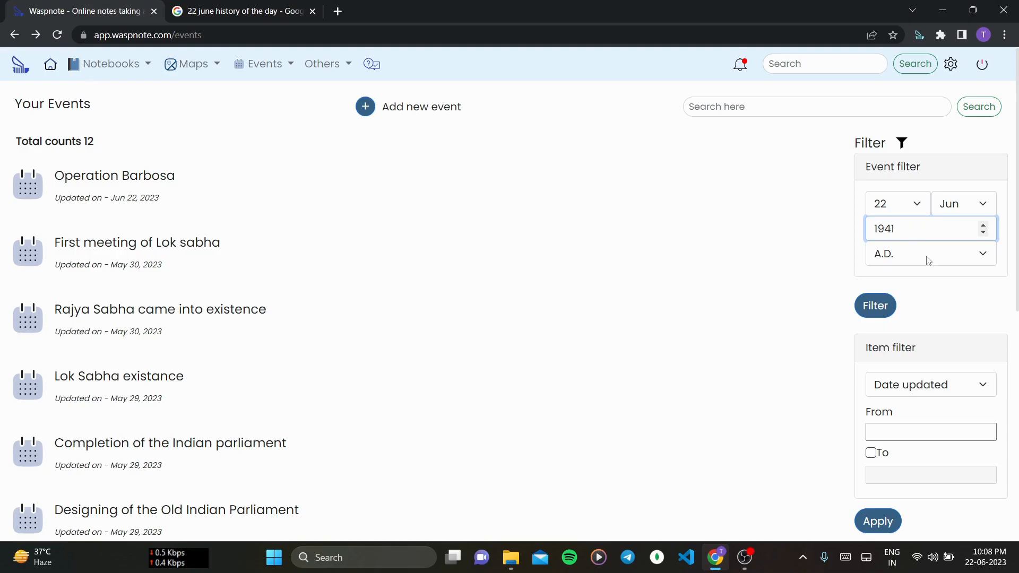
pyautogui.click(891, 308)
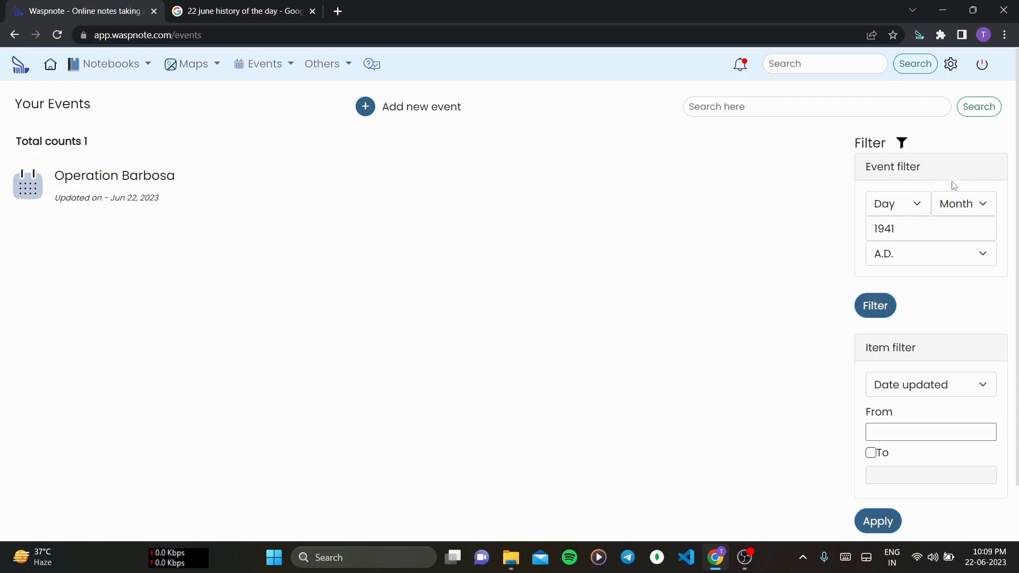
# - Return to the home dashboard
pyautogui.click(831, 108)
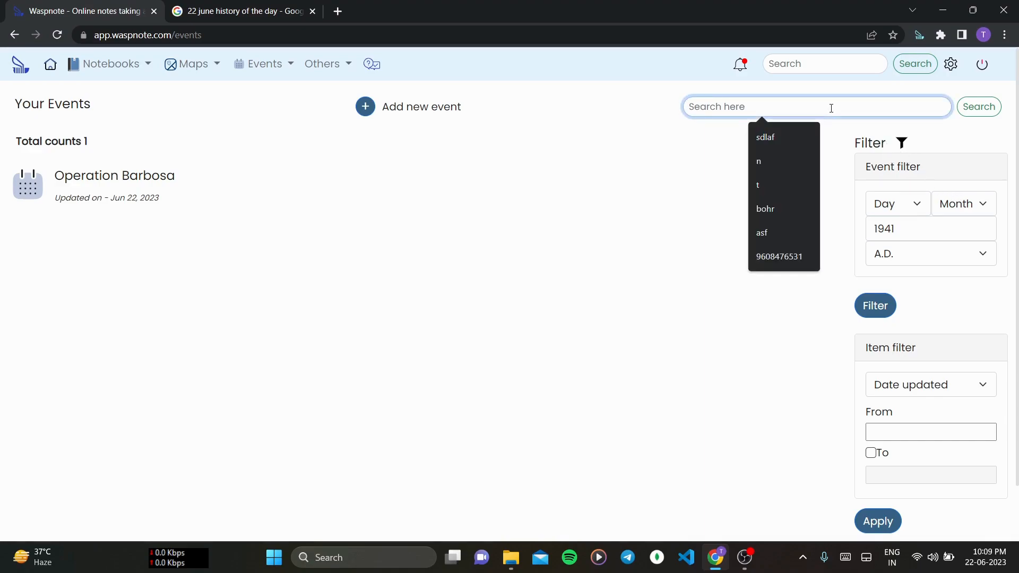
pyautogui.click(560, 112)
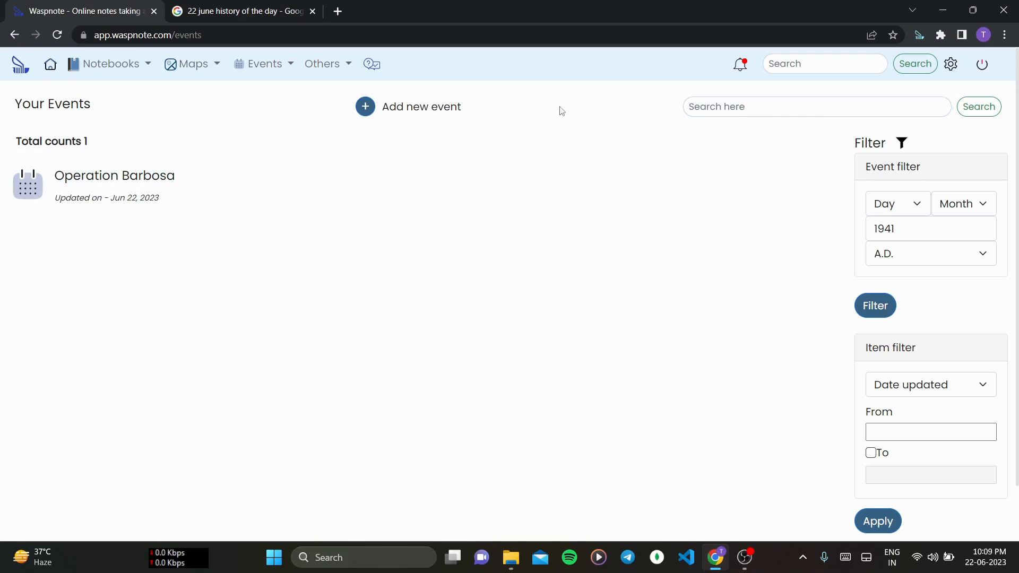
pyautogui.click(747, 109)
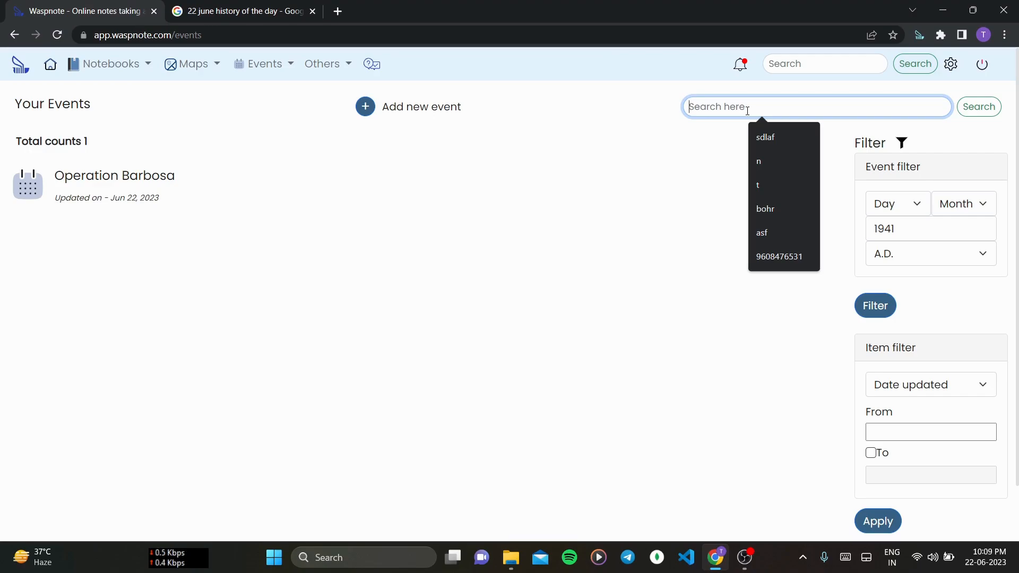
pyautogui.click(544, 123)
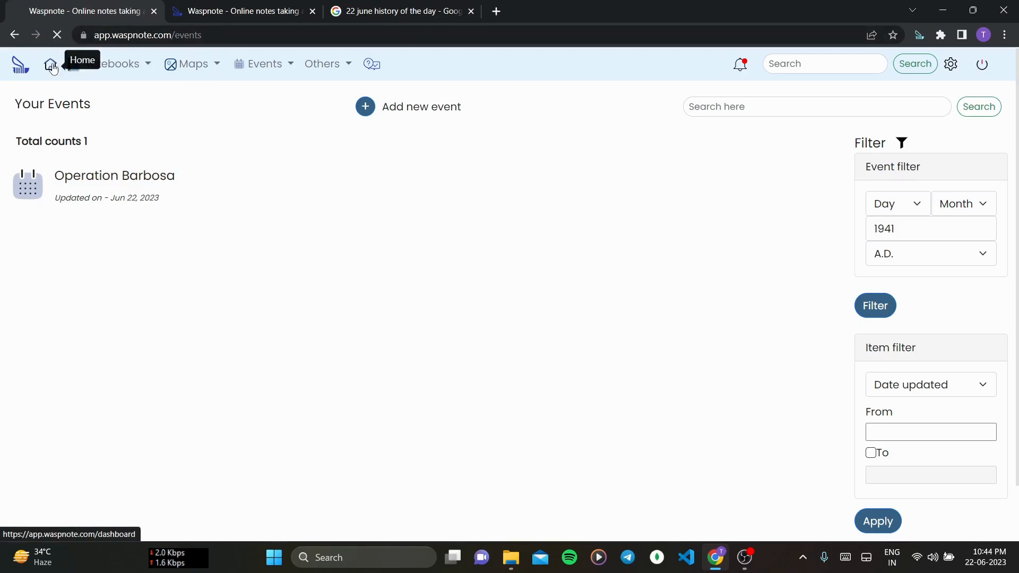
pyautogui.click(51, 66)
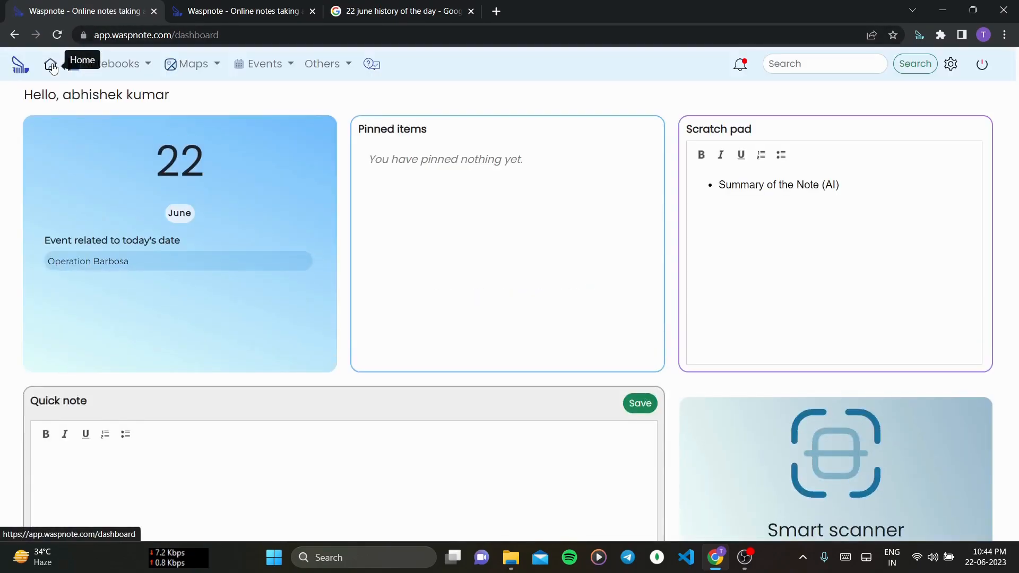